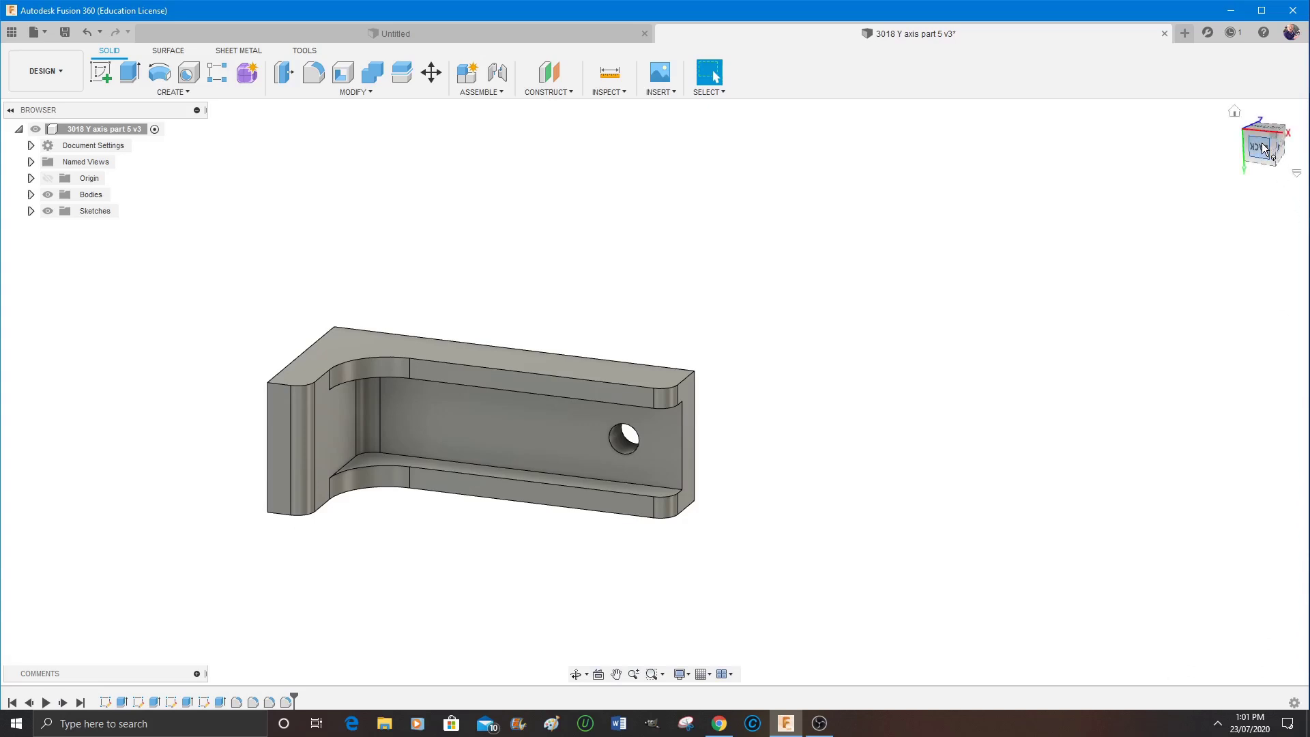
{"action": "mouse_move", "coordinate": [654, 391]}
{"action": "middle_mouse_down", "text": "shift"}
{"action": "mouse_move", "coordinate": [607, 417]}
{"action": "mouse_move", "coordinate": [633, 399]}
{"action": "mouse_move", "coordinate": [518, 402]}
{"action": "mouse_move", "coordinate": [610, 399]}
{"action": "mouse_move", "coordinate": [610, 369]}
{"action": "mouse_move", "coordinate": [13, 387]}
{"action": "middle_mouse_up", "text": "shift"}
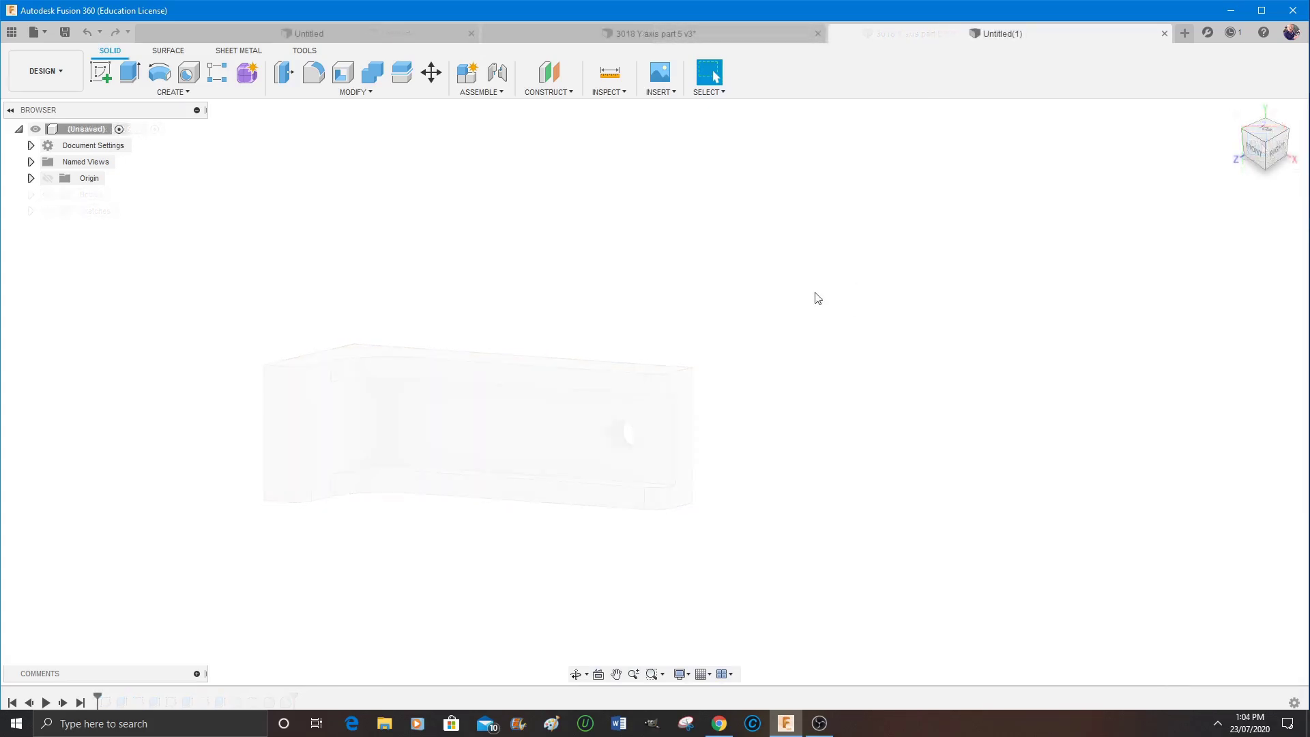
Create a new design and save it as "3018 part 5" in the 3018 CNC router/ laser project
{"action": "left_click", "coordinate": [1186, 34]}
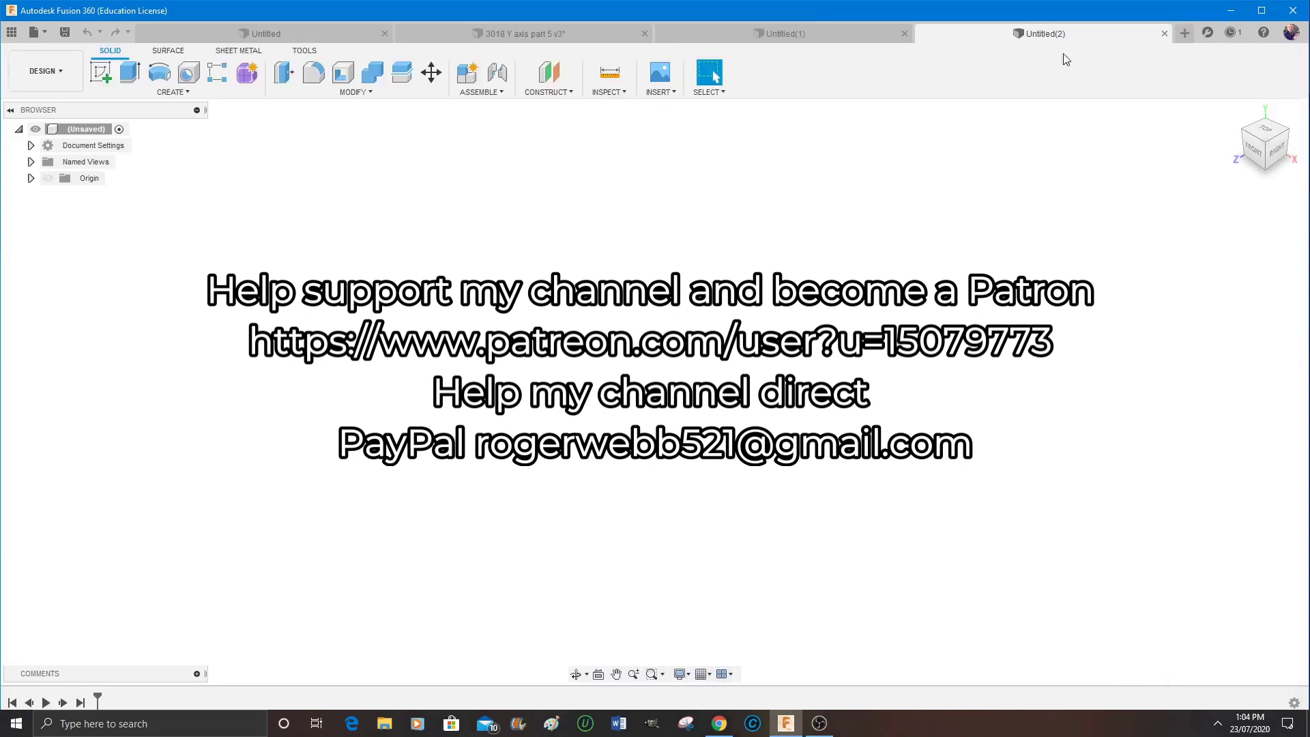
{"action": "left_click", "coordinate": [34, 32]}
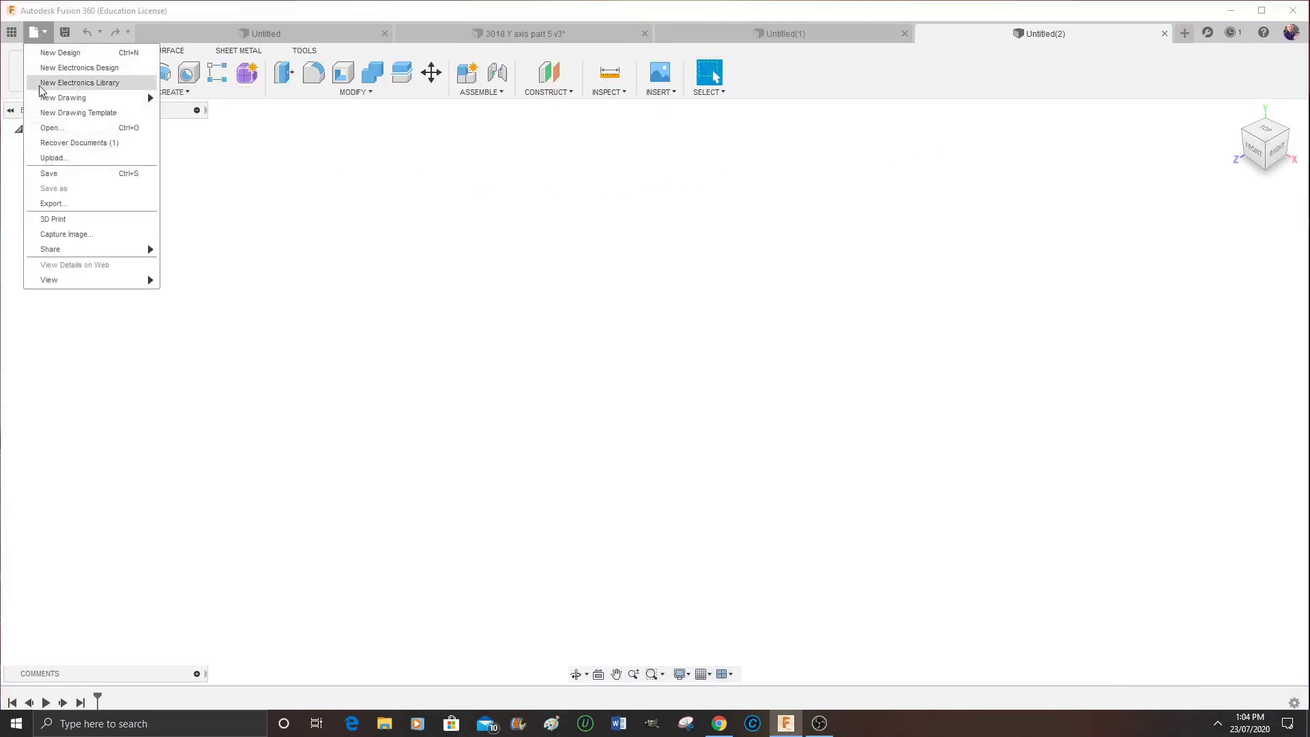
{"action": "left_click", "coordinate": [58, 174]}
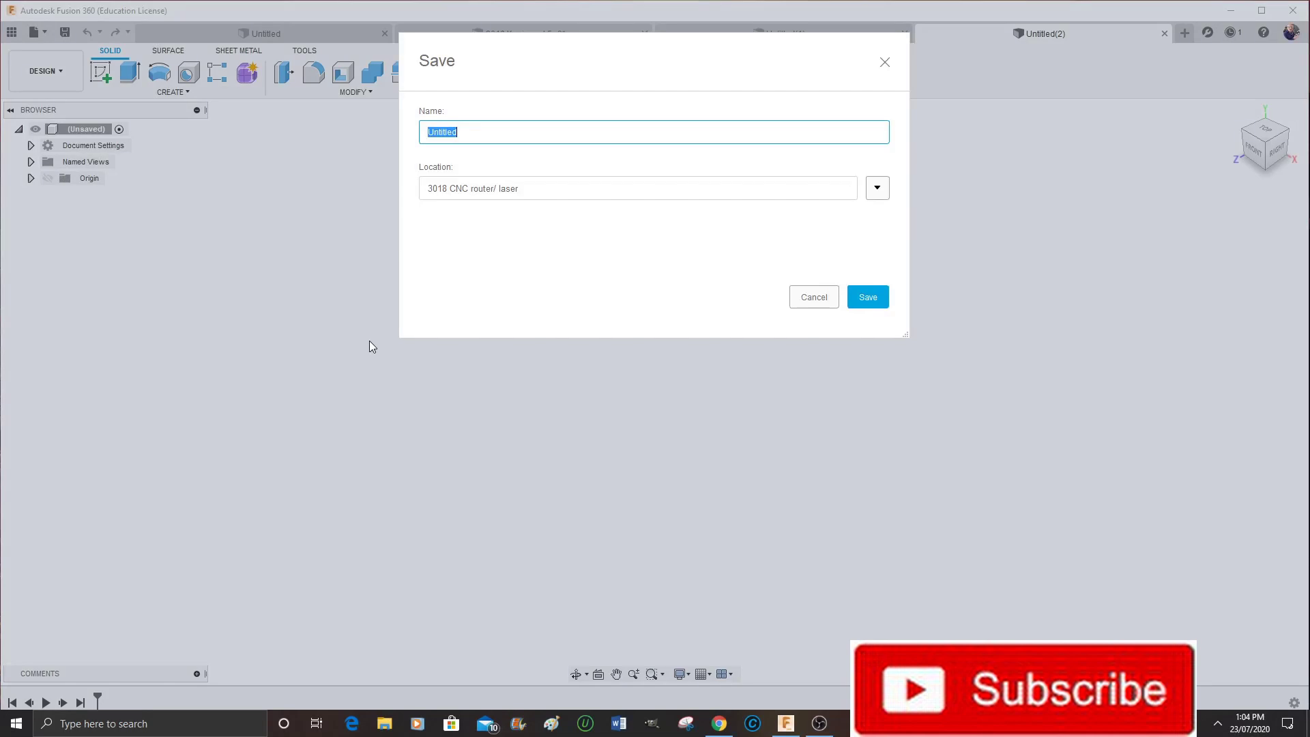
{"action": "type", "text": "3018 part 5"}
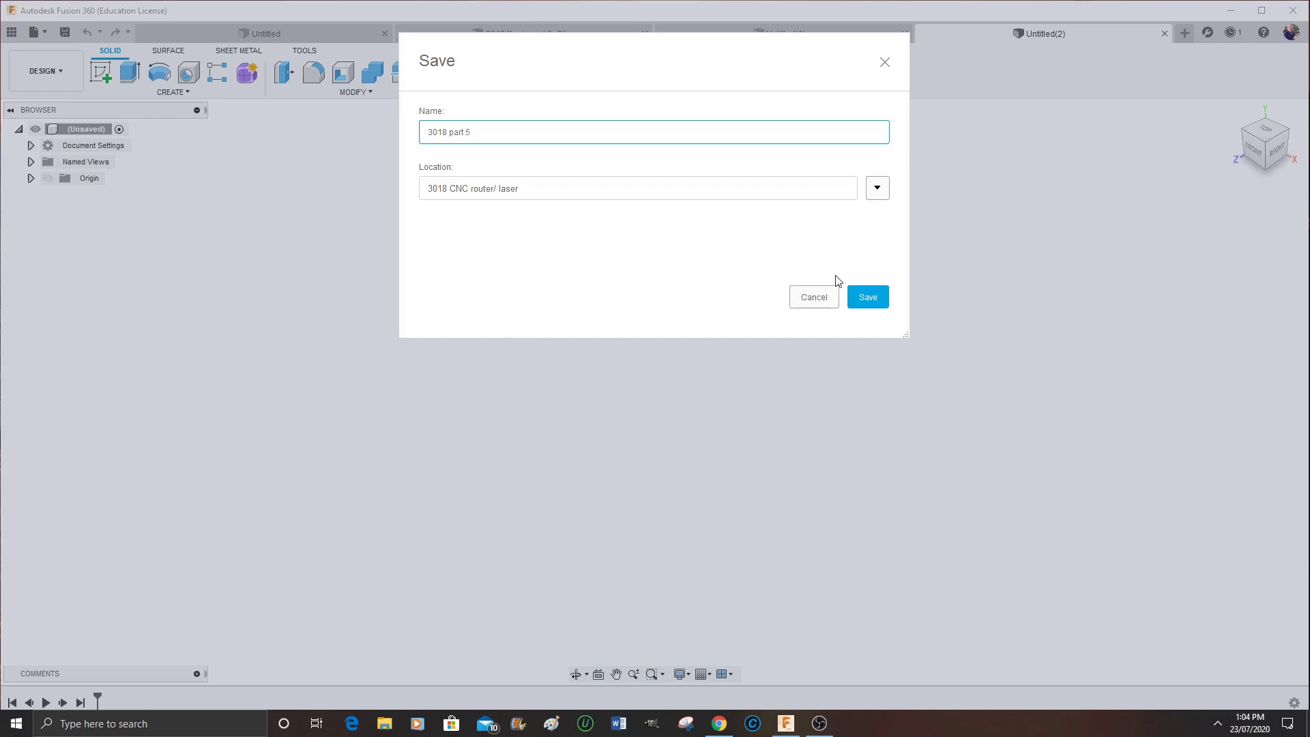
{"action": "left_click", "coordinate": [867, 297]}
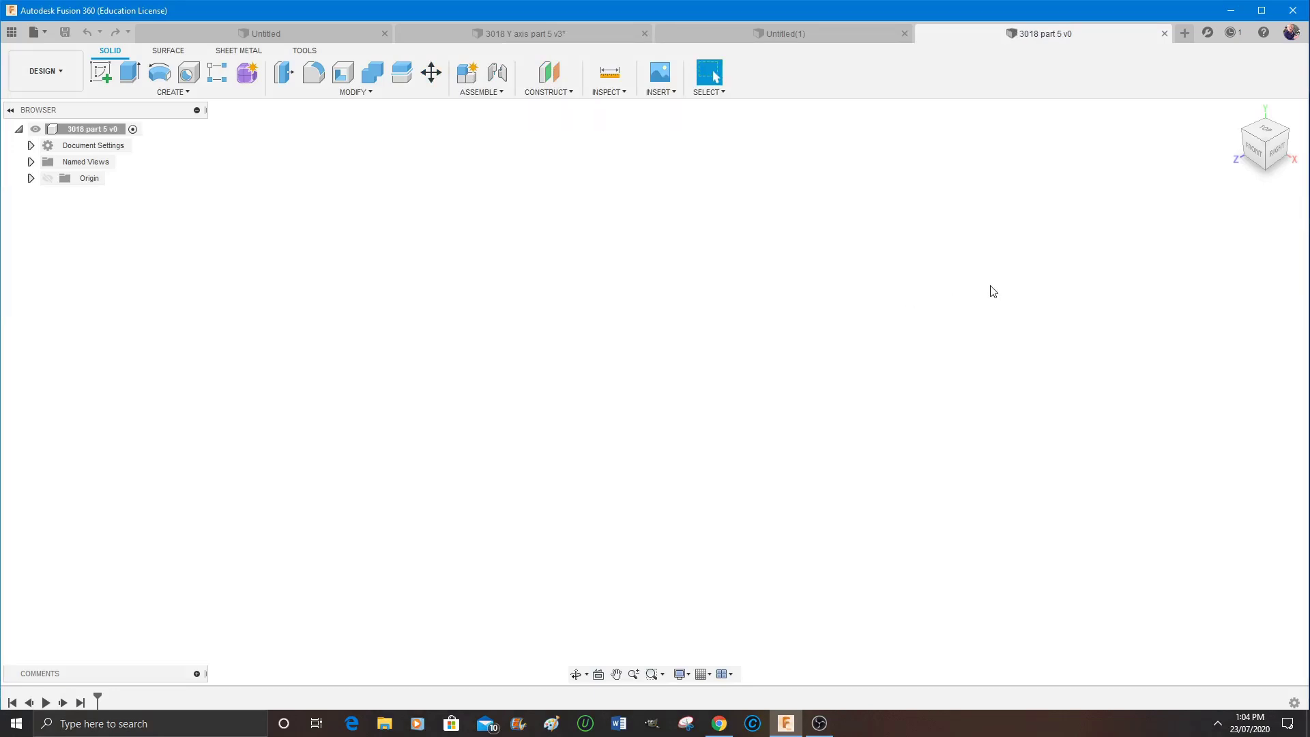
Sketch a rectangle on the horizontal plane from the origin towards the upper left in top view, 62 mm wide and about 30 mm high
{"action": "left_click", "coordinate": [1269, 133]}
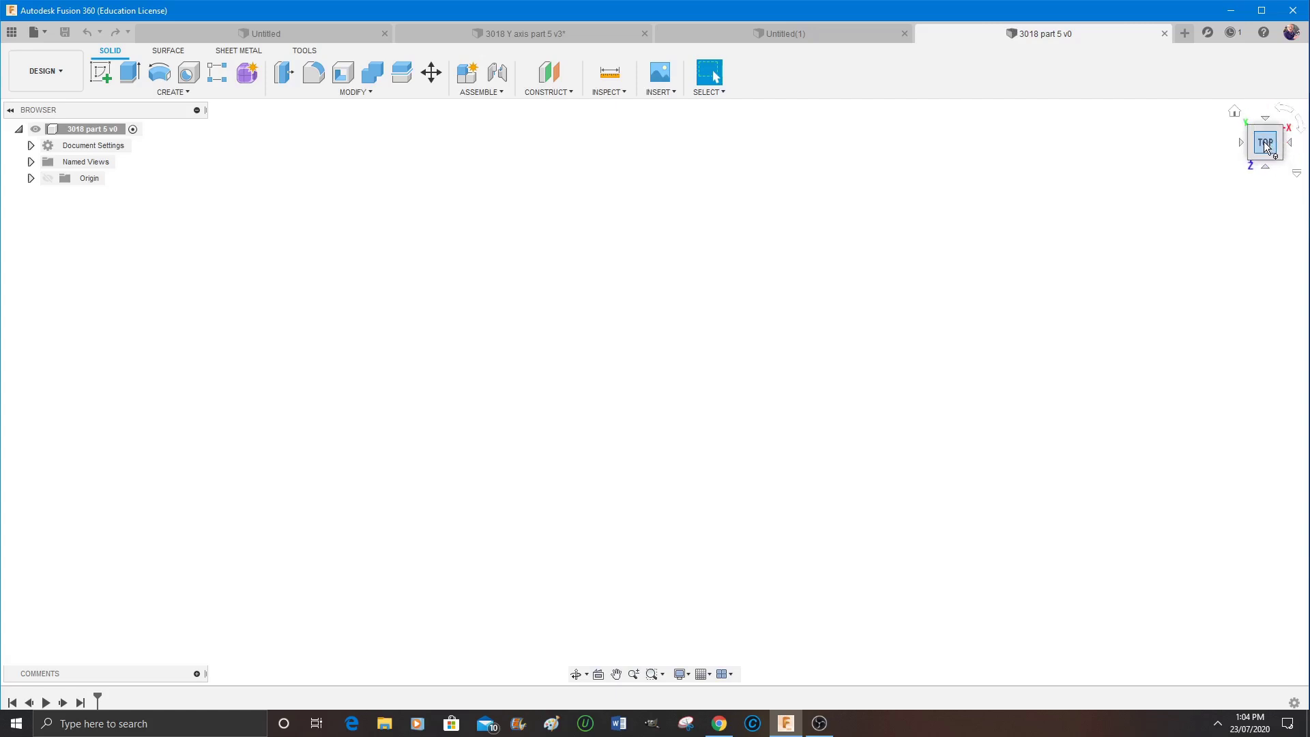
{"action": "left_click", "coordinate": [100, 73]}
{"action": "left_click", "coordinate": [692, 430]}
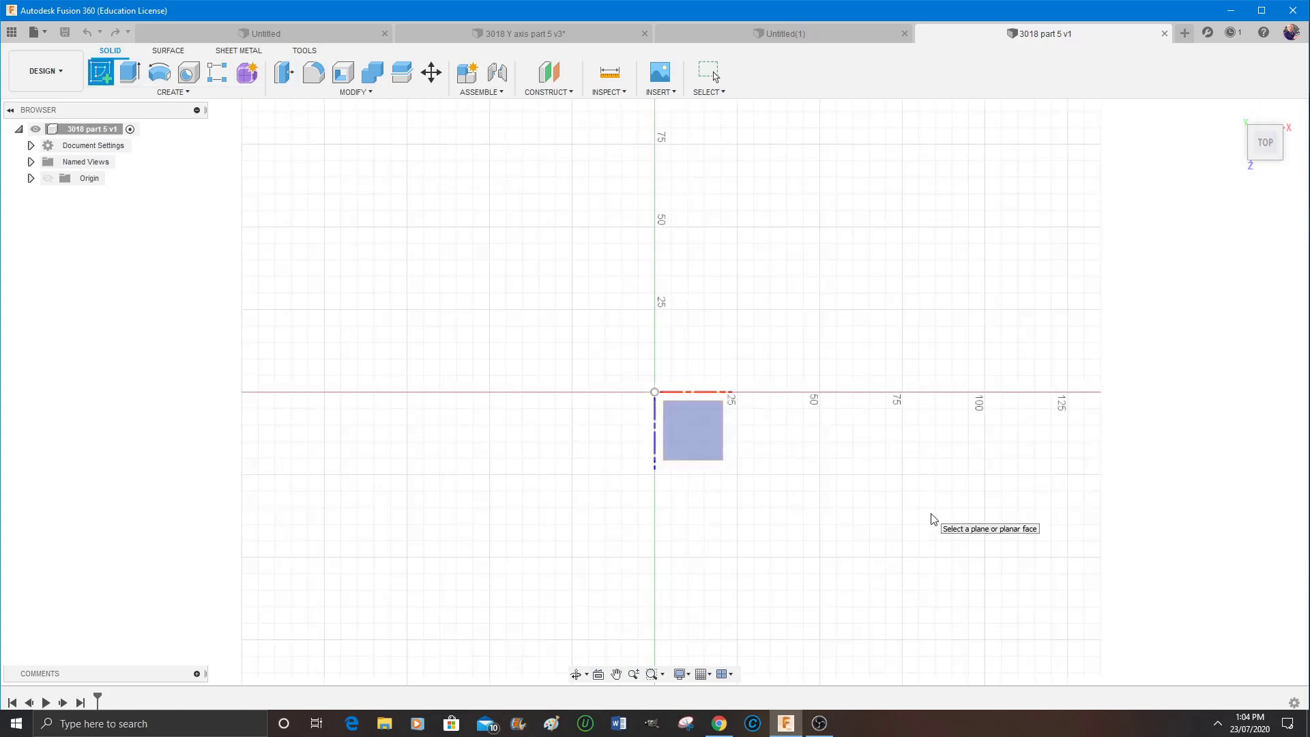
{"action": "left_click", "coordinate": [693, 444]}
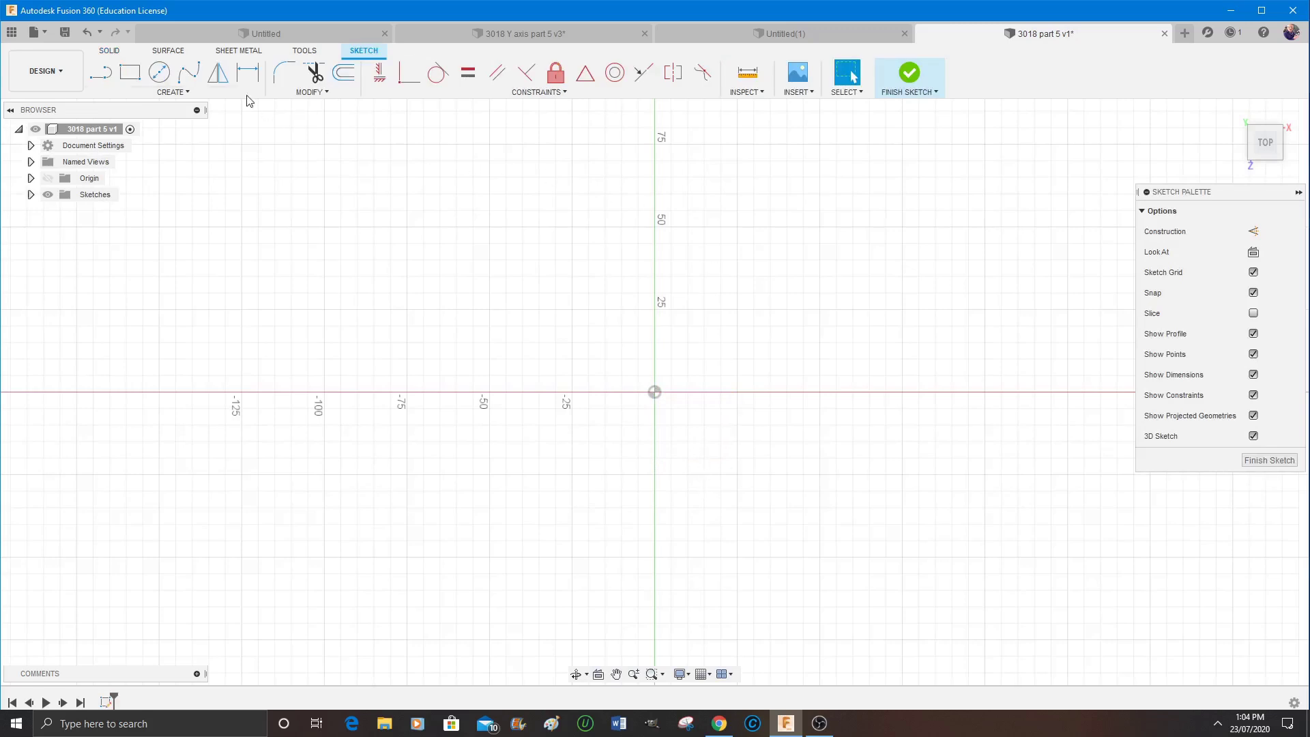
{"action": "left_click", "coordinate": [129, 74]}
{"action": "left_click", "coordinate": [130, 73]}
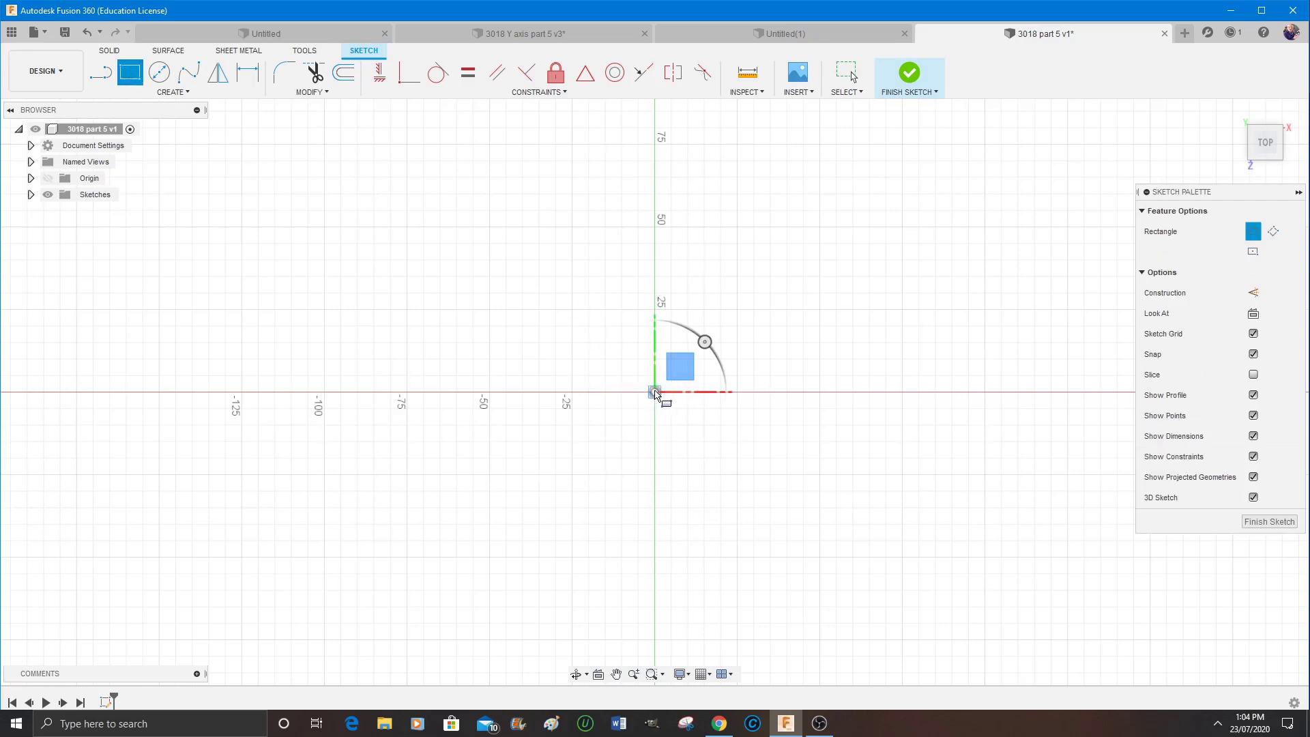
{"action": "left_click", "coordinate": [654, 392]}
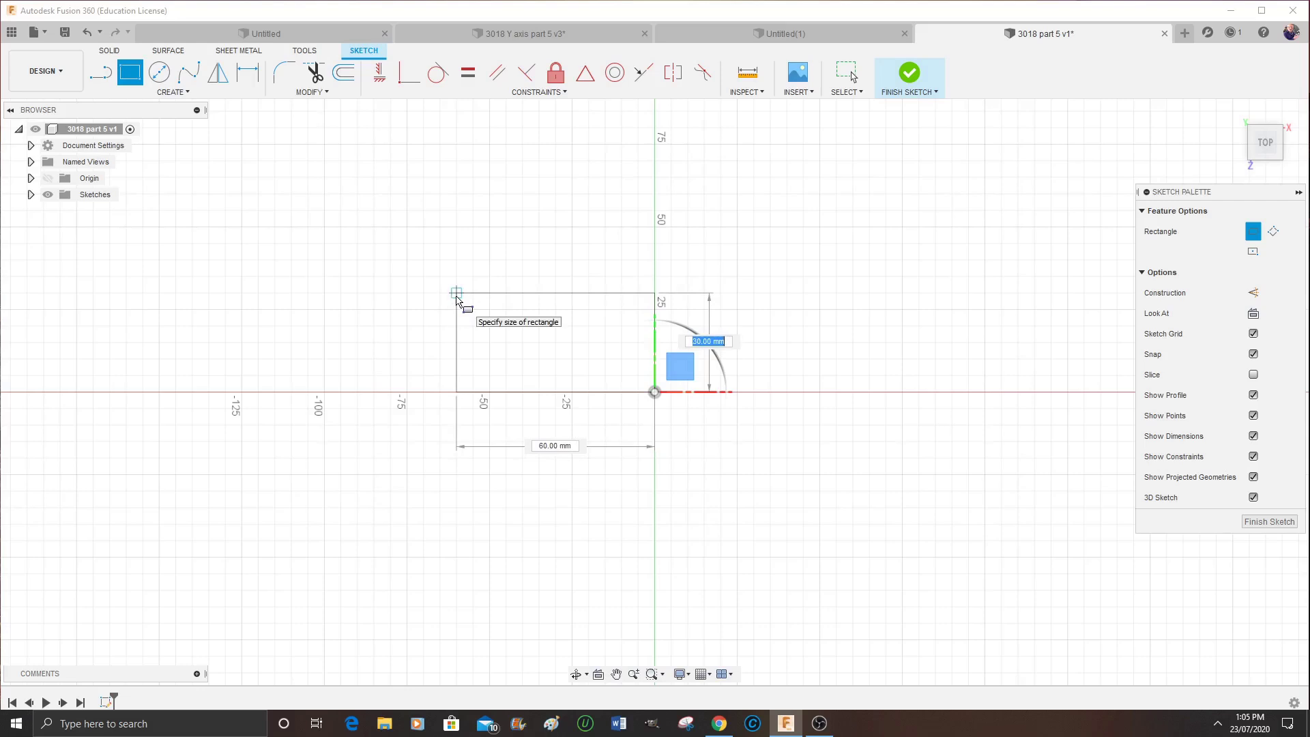
{"action": "key", "text": "Tab"}
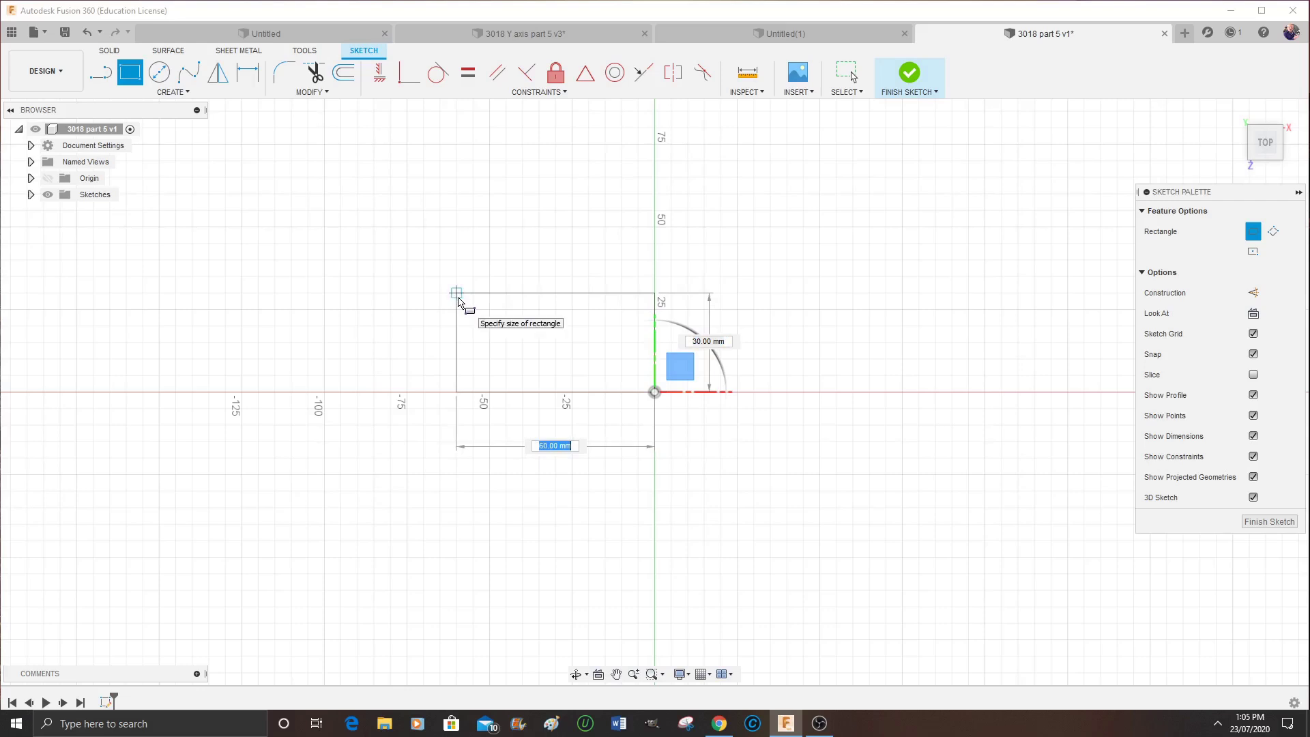
{"action": "type", "text": "62.0"}
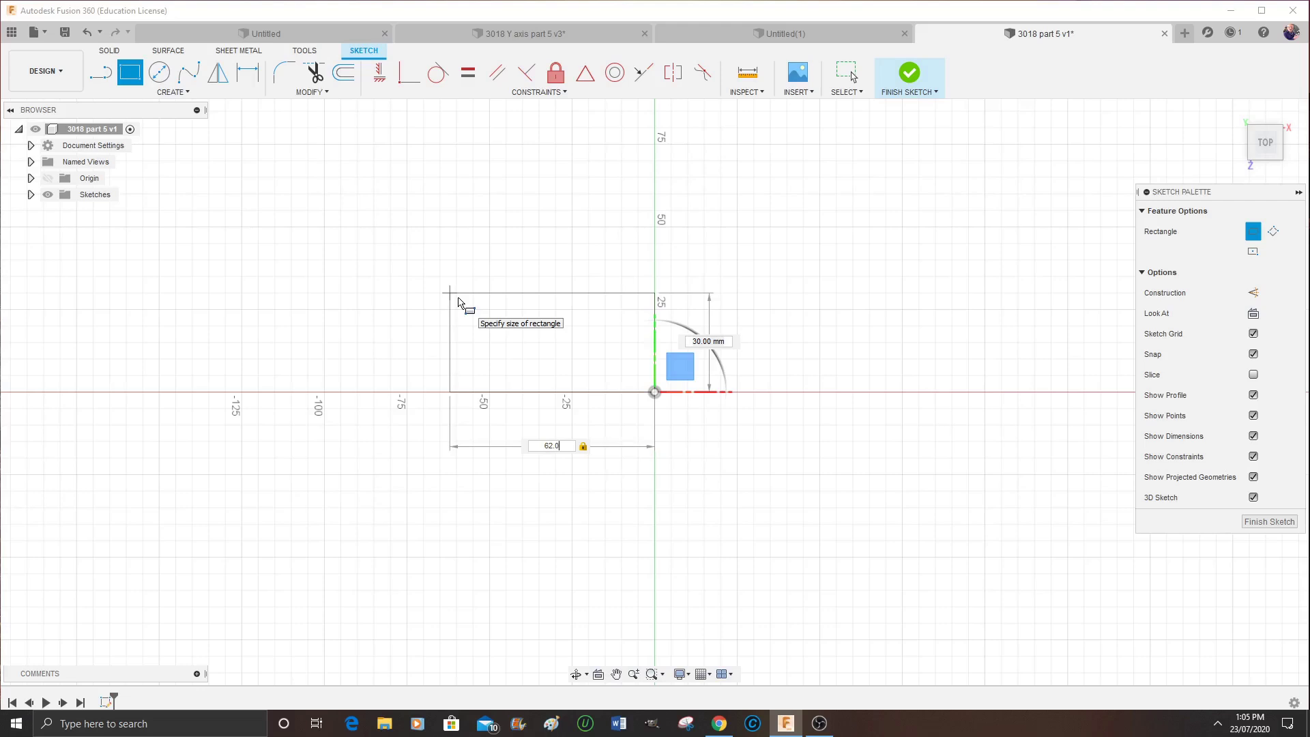
{"action": "key", "text": "Return"}
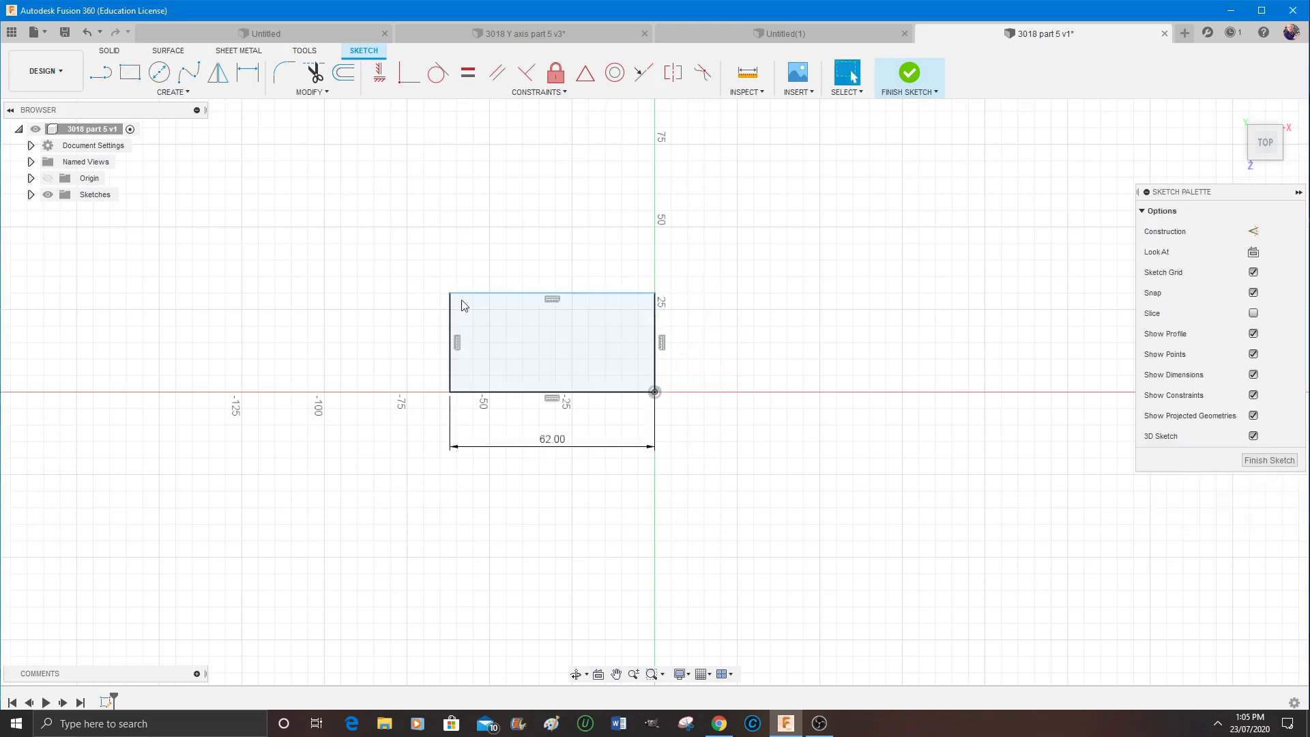
Dimension the rectangle's vertical side through the origin at 30 mm and finish the sketch
{"action": "right_click", "coordinate": [666, 327]}
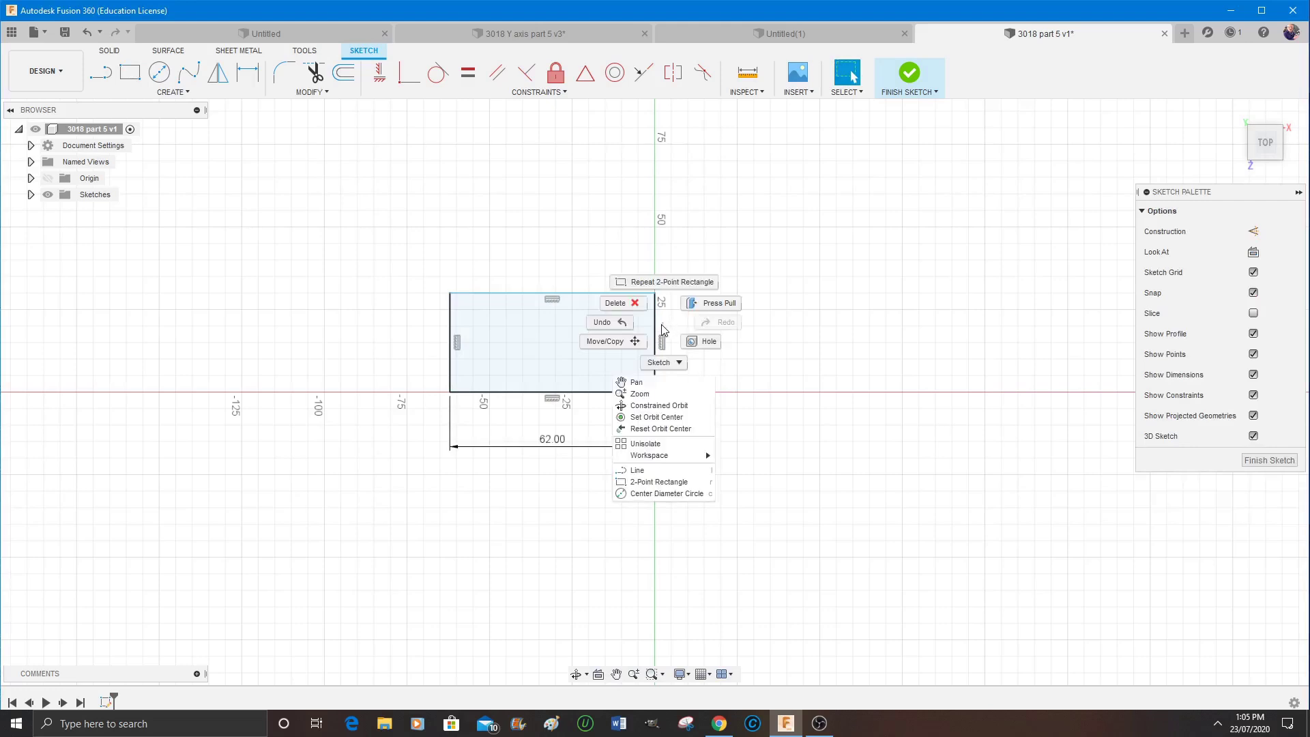
{"action": "left_click", "coordinate": [656, 331]}
{"action": "right_click", "coordinate": [657, 331]}
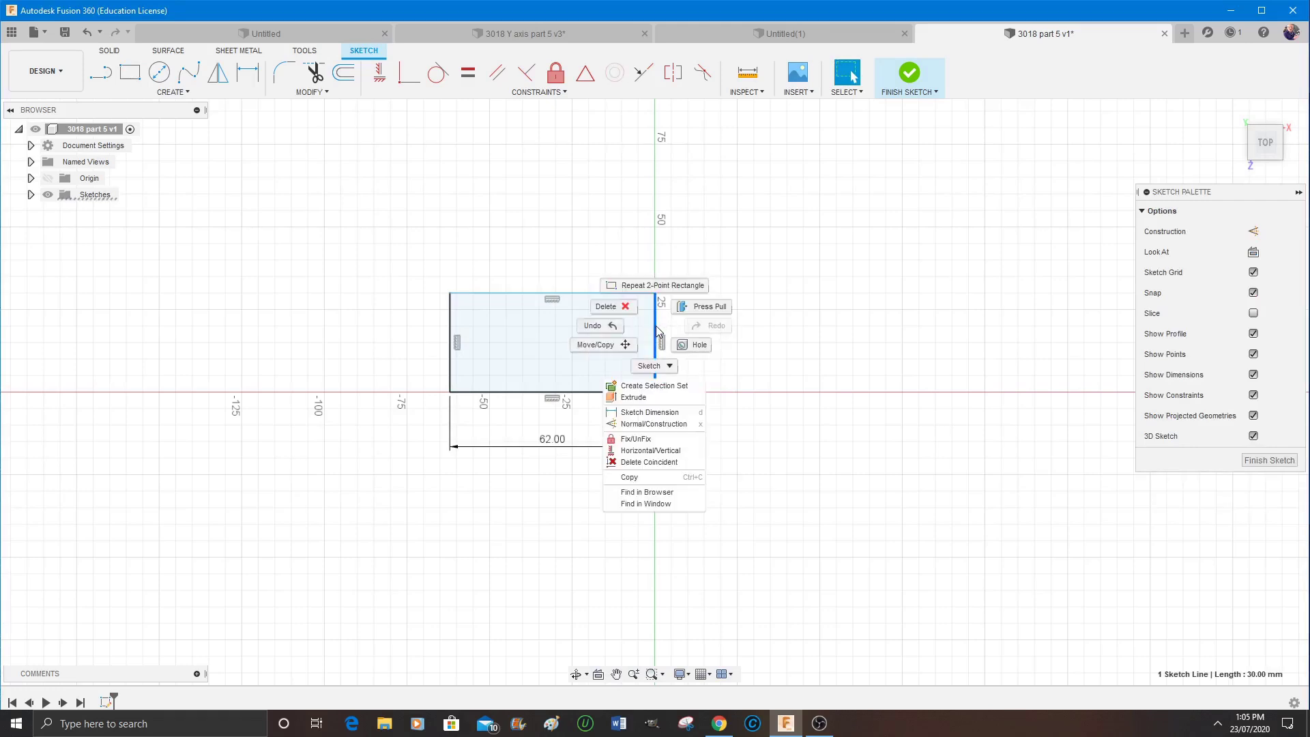
{"action": "left_click", "coordinate": [639, 413]}
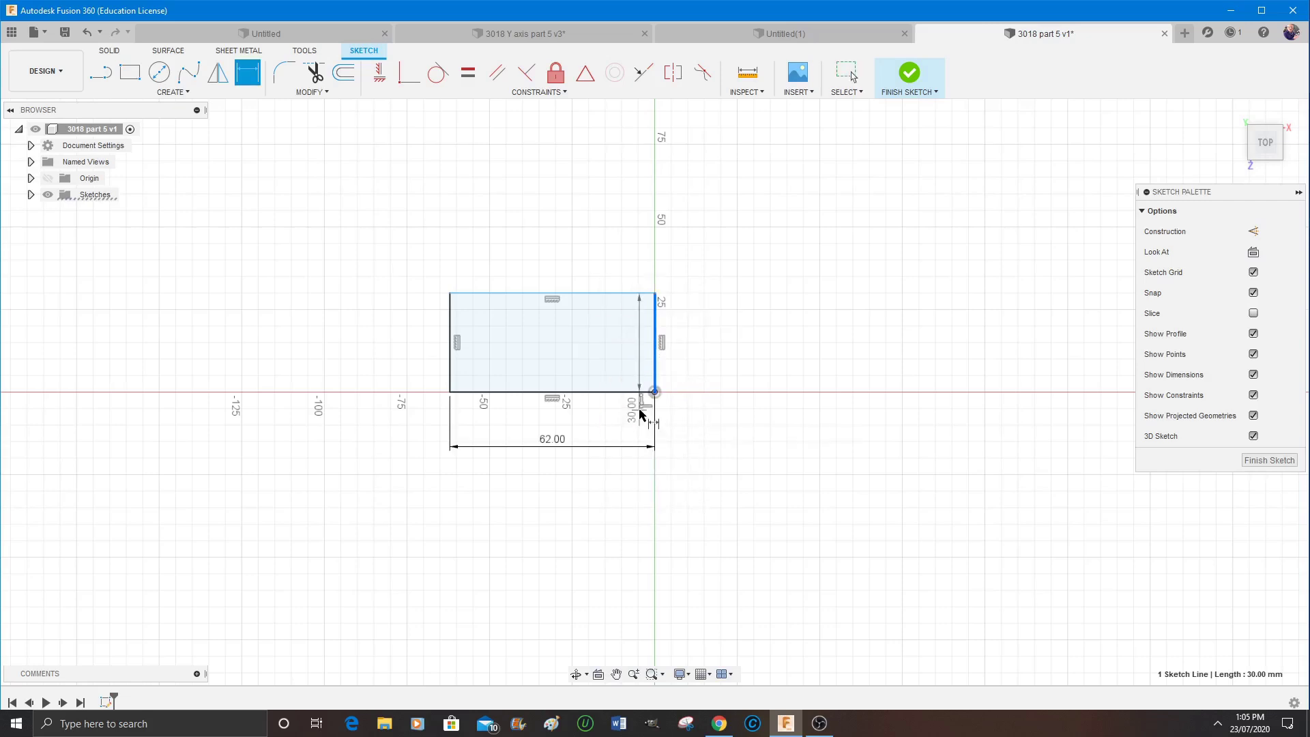
{"action": "left_click", "coordinate": [682, 410]}
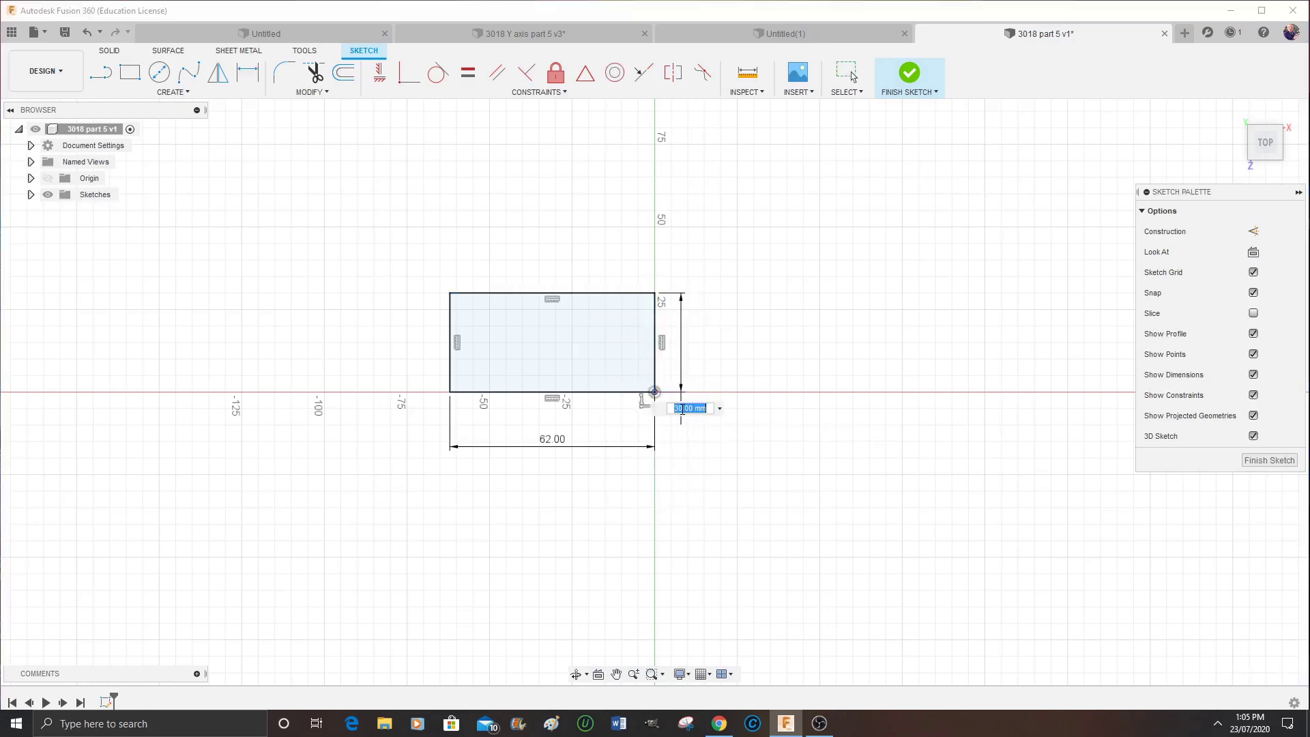
{"action": "key", "text": "Return"}
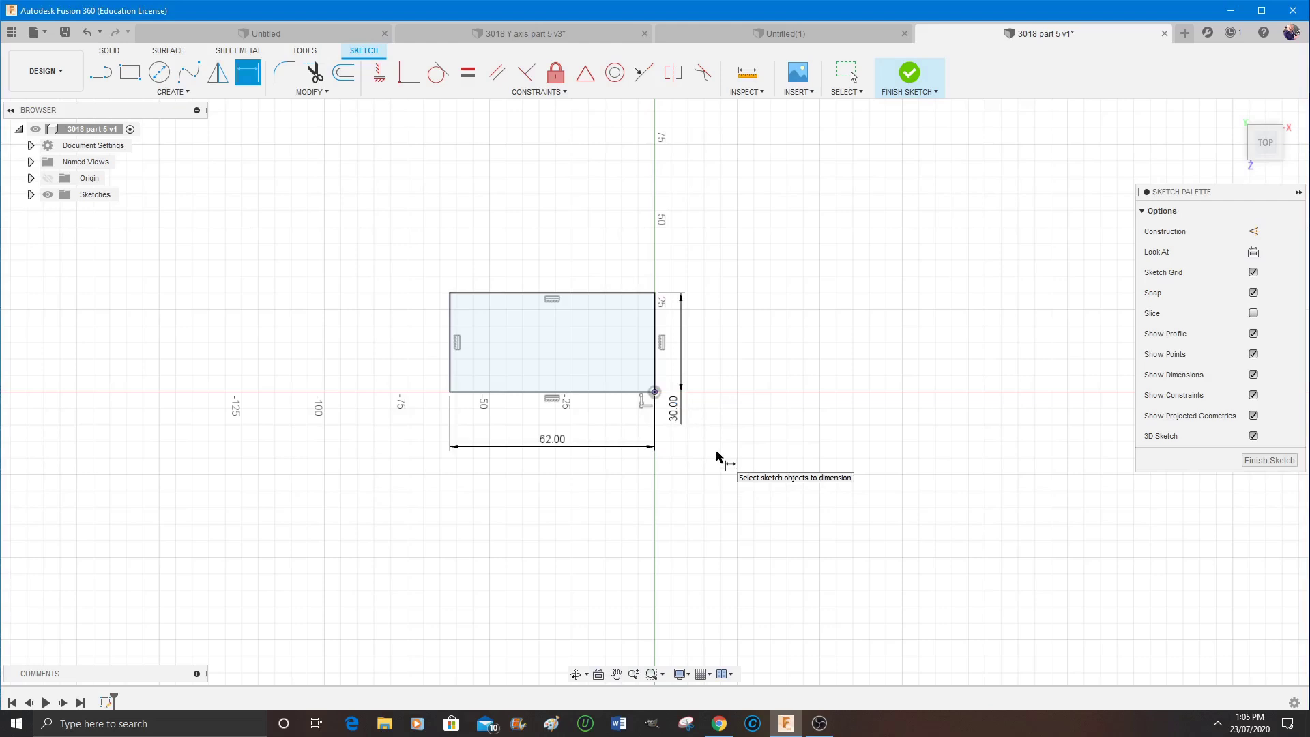
{"action": "left_click", "coordinate": [1264, 461]}
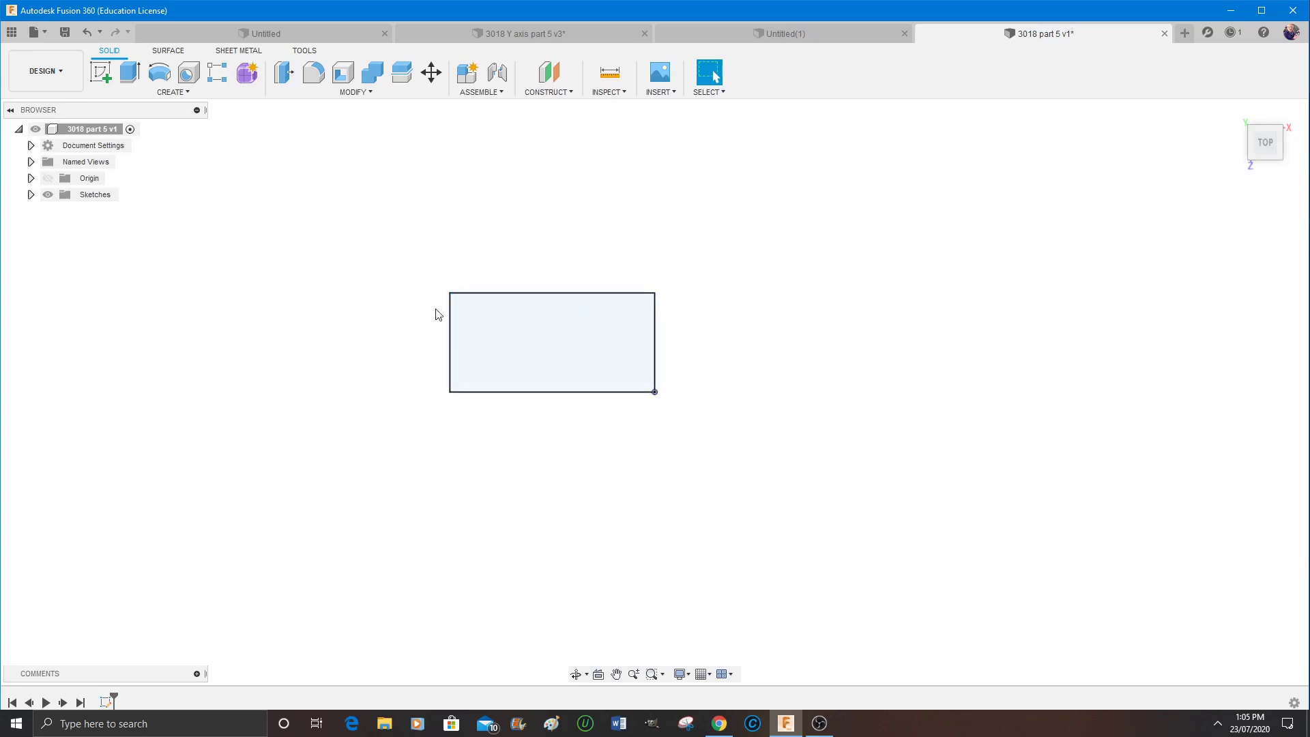
Extrude the rectangle 22 mm to one side as a new body
{"action": "left_click", "coordinate": [551, 347]}
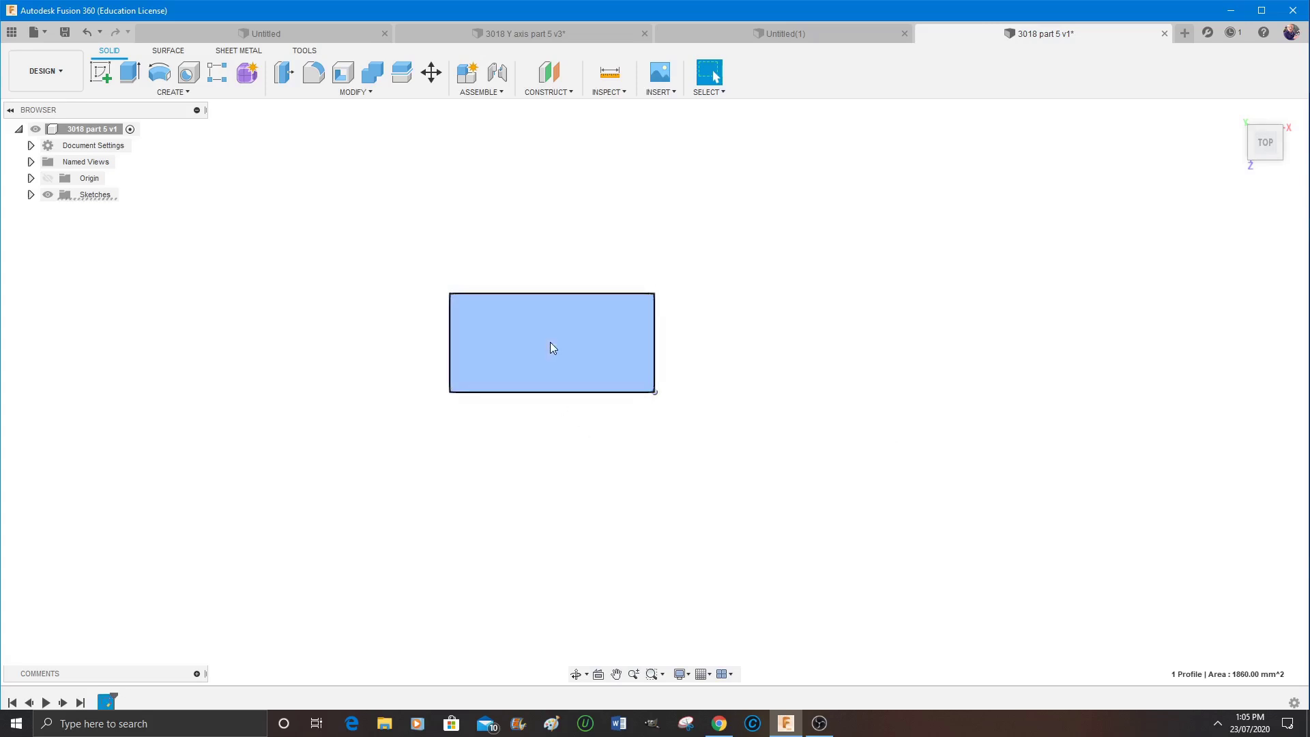
{"action": "left_click", "coordinate": [131, 72]}
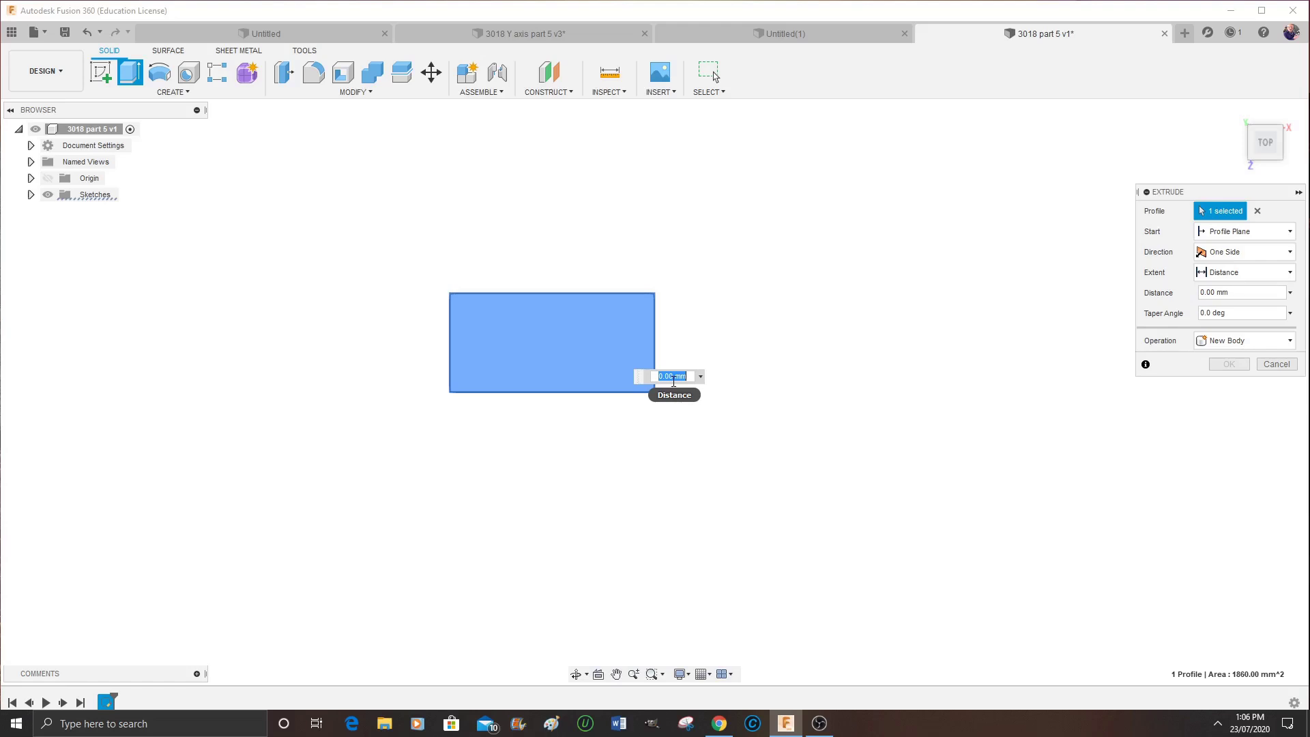
{"action": "type", "text": "22.0"}
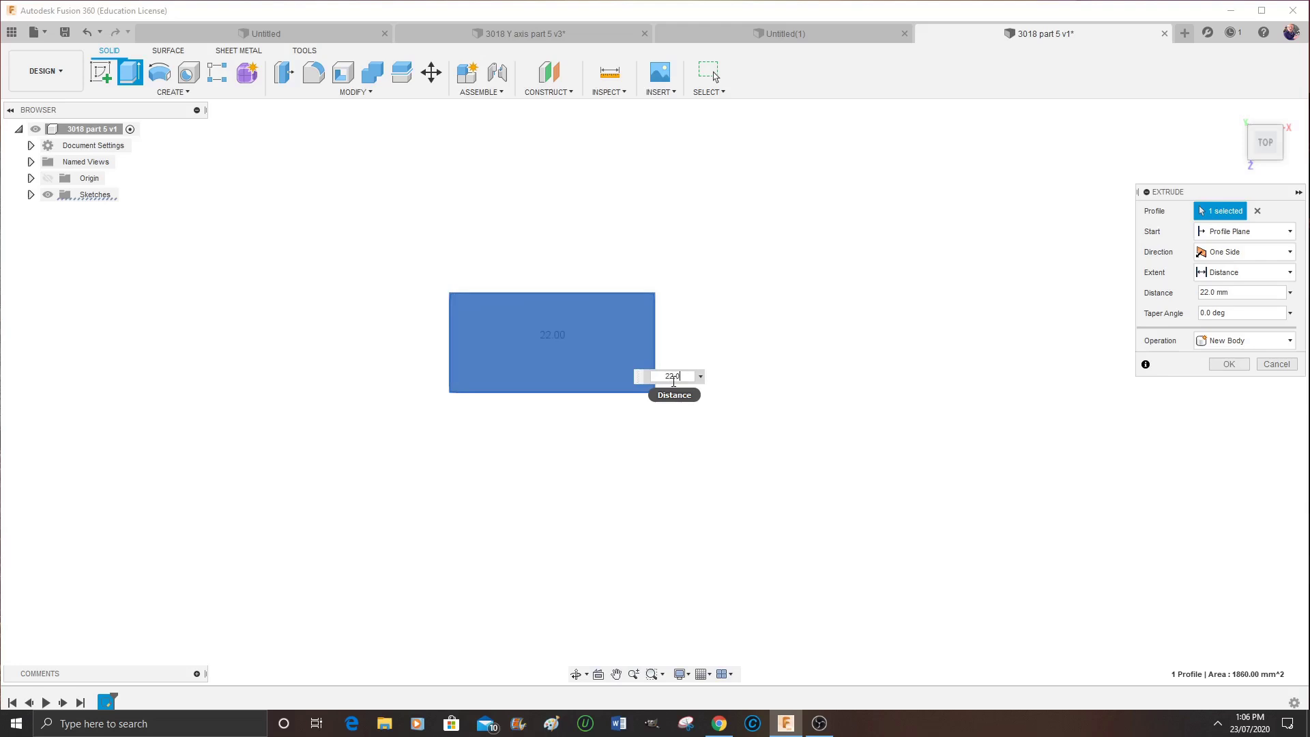
{"action": "left_click", "coordinate": [1267, 148]}
{"action": "mouse_move", "coordinate": [1267, 149]}
{"action": "left_mouse_down"}
{"action": "mouse_move", "coordinate": [1266, 214]}
{"action": "mouse_move", "coordinate": [1263, 145]}
{"action": "left_mouse_up"}
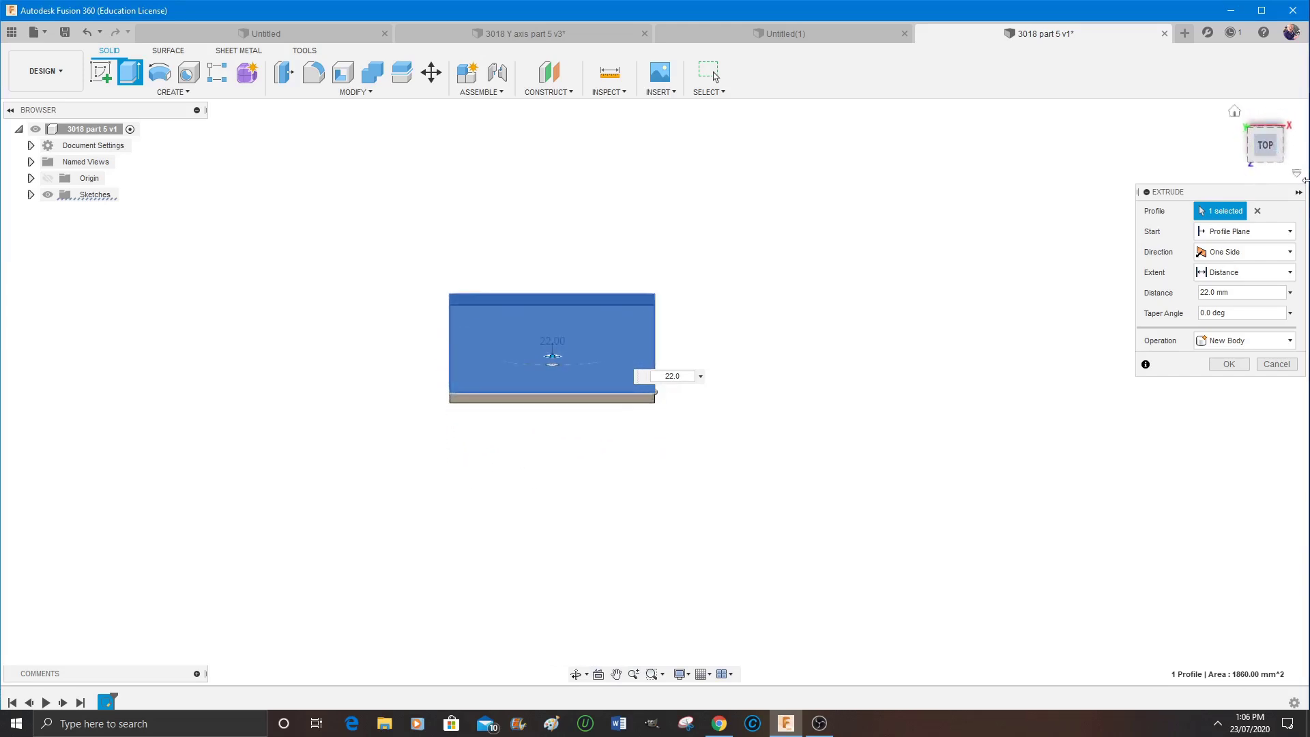
{"action": "left_click", "coordinate": [1227, 365]}
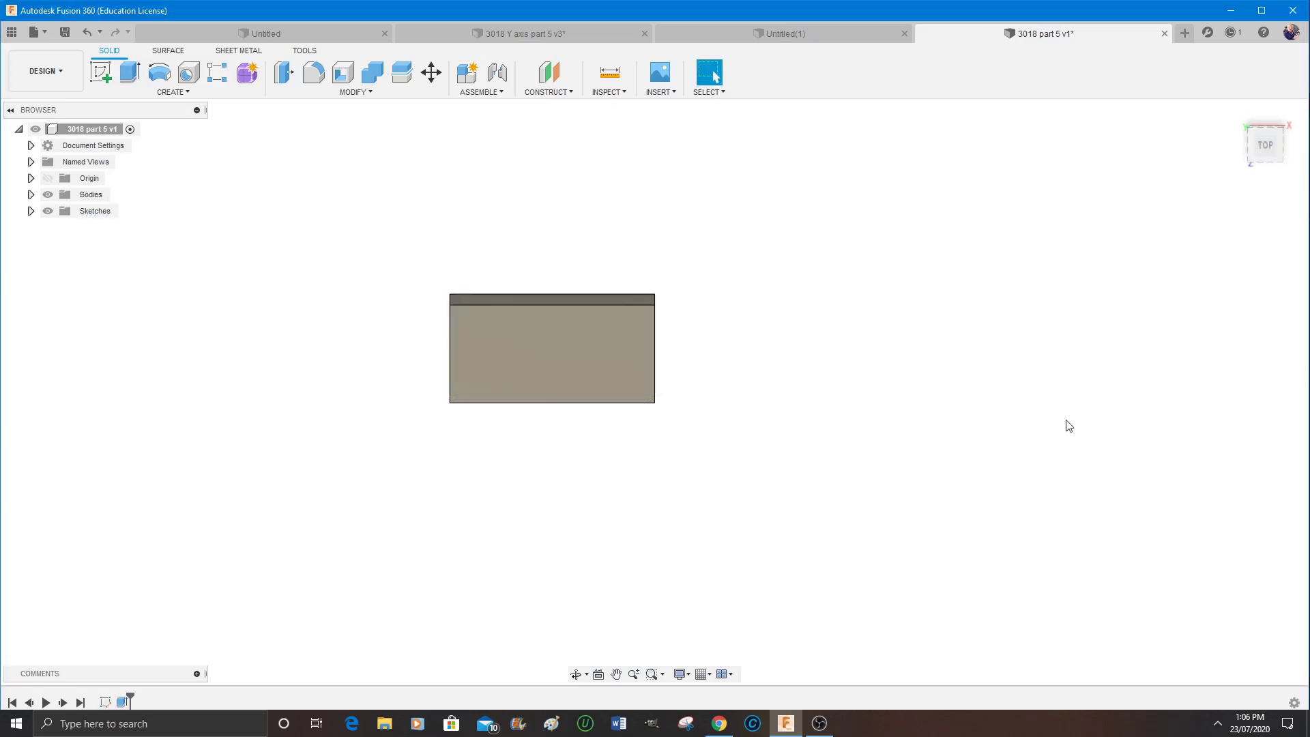
Sketch a rectangle of about 60 x 27 mm on the block's top face, overhanging its upper and right edges, and finish the sketch
{"action": "left_click", "coordinate": [558, 347]}
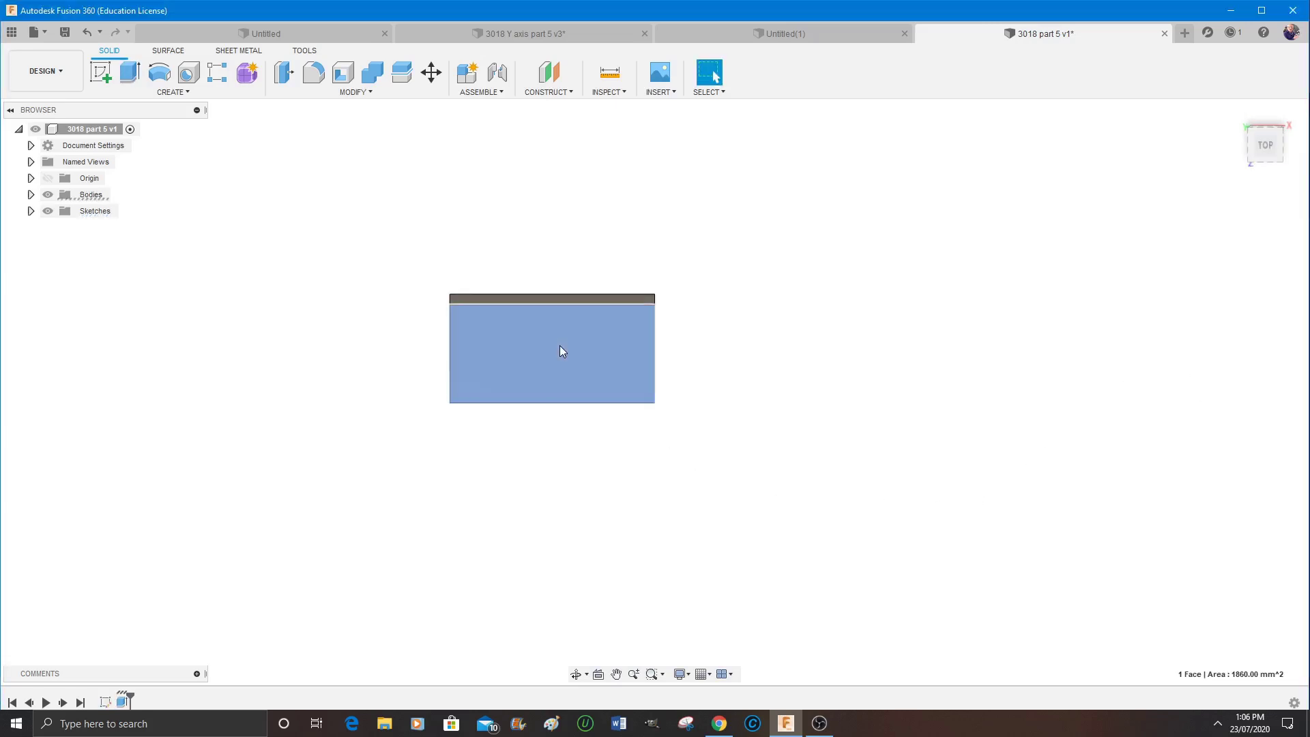
{"action": "left_click", "coordinate": [1267, 147]}
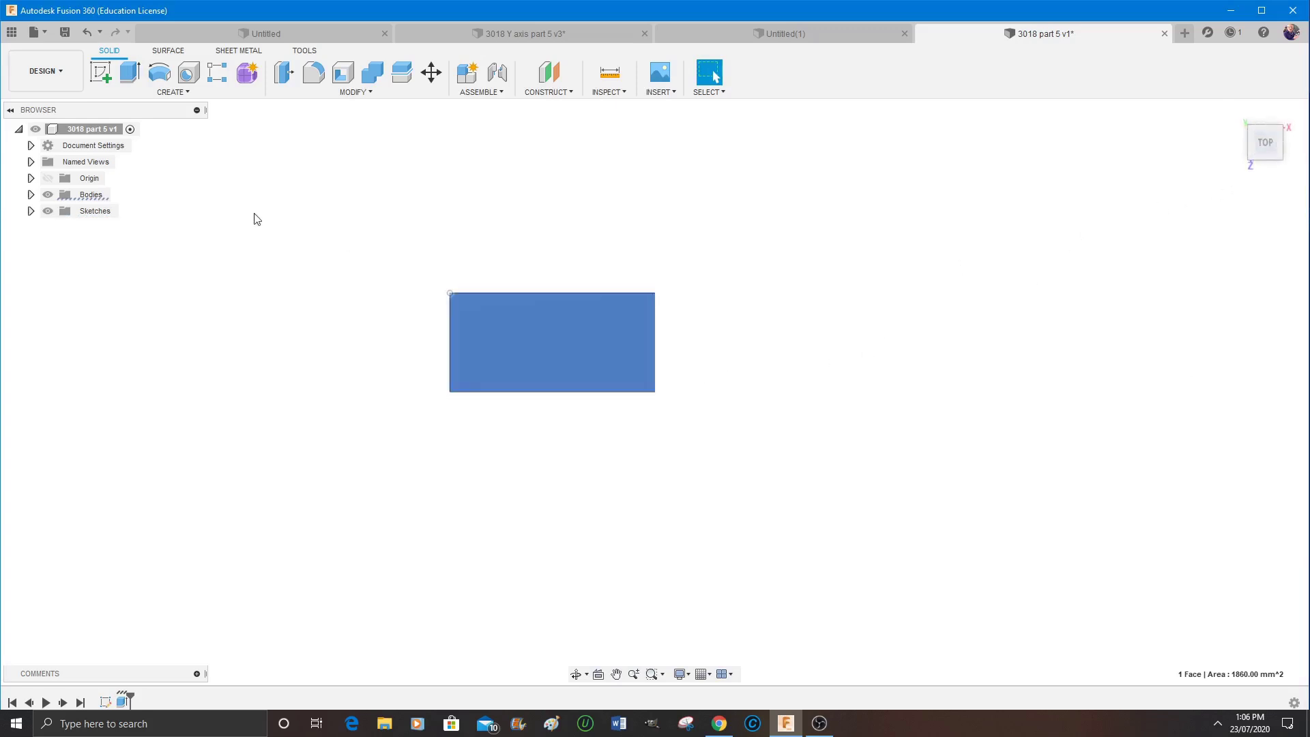
{"action": "left_click", "coordinate": [100, 72]}
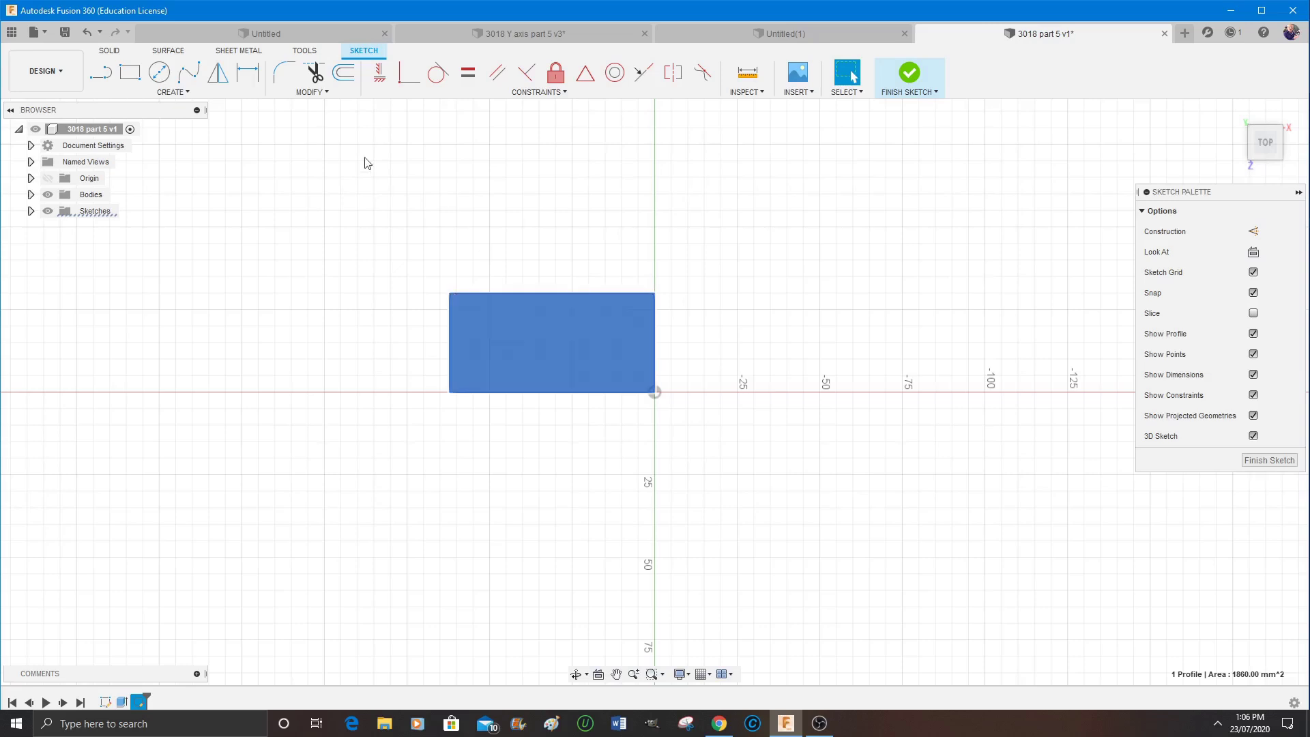
{"action": "left_click", "coordinate": [130, 72]}
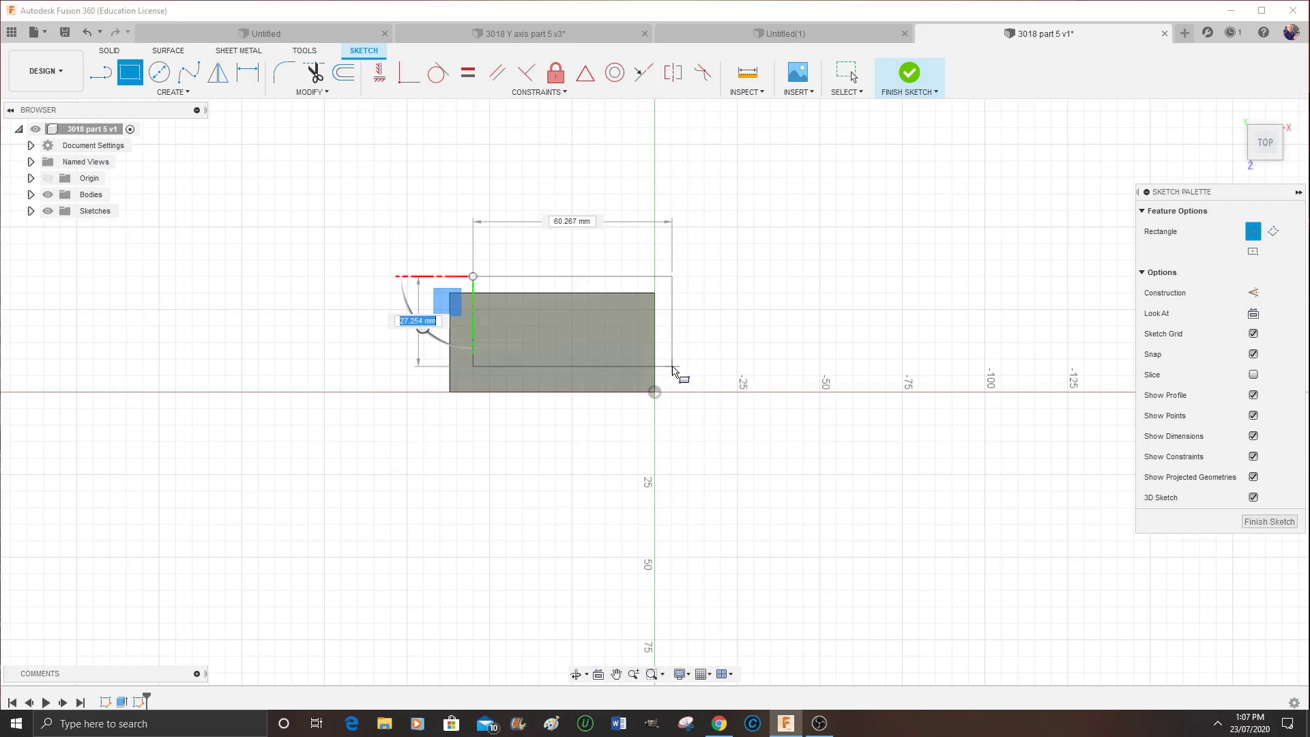
{"action": "key", "text": "Tab"}
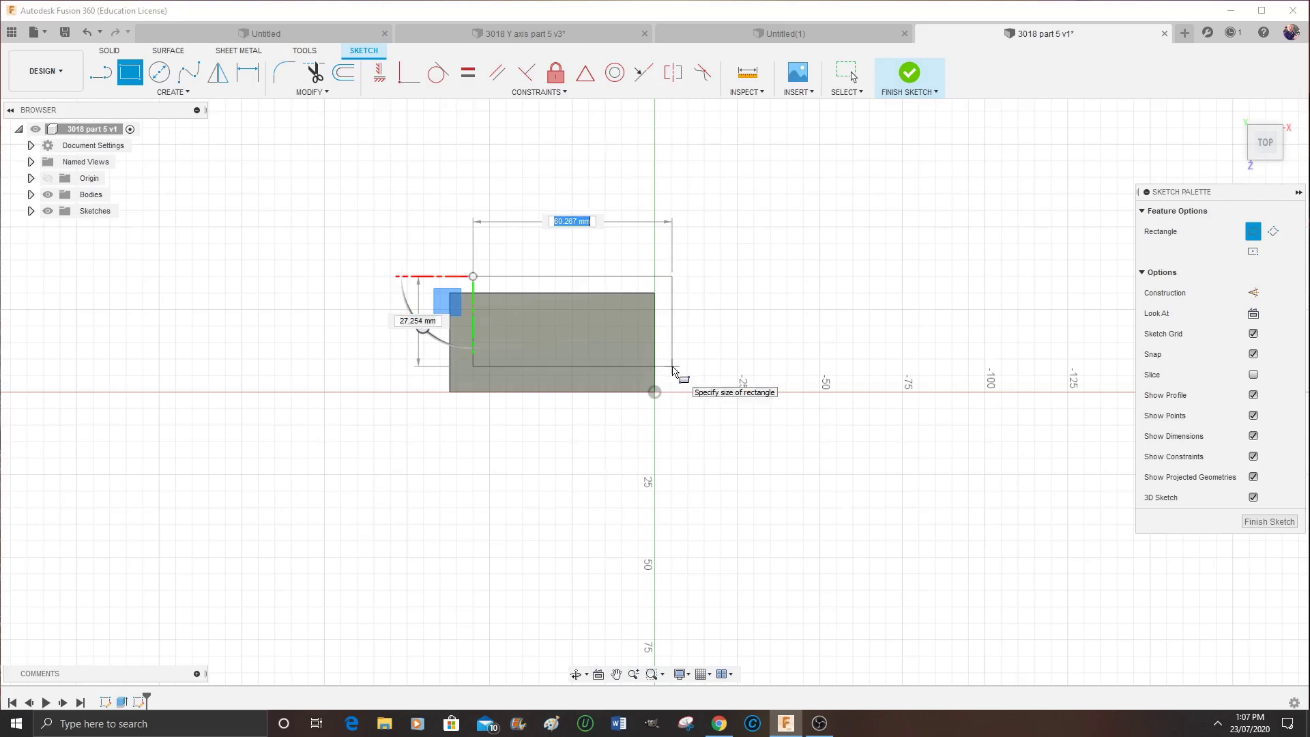
{"action": "key", "text": "Tab"}
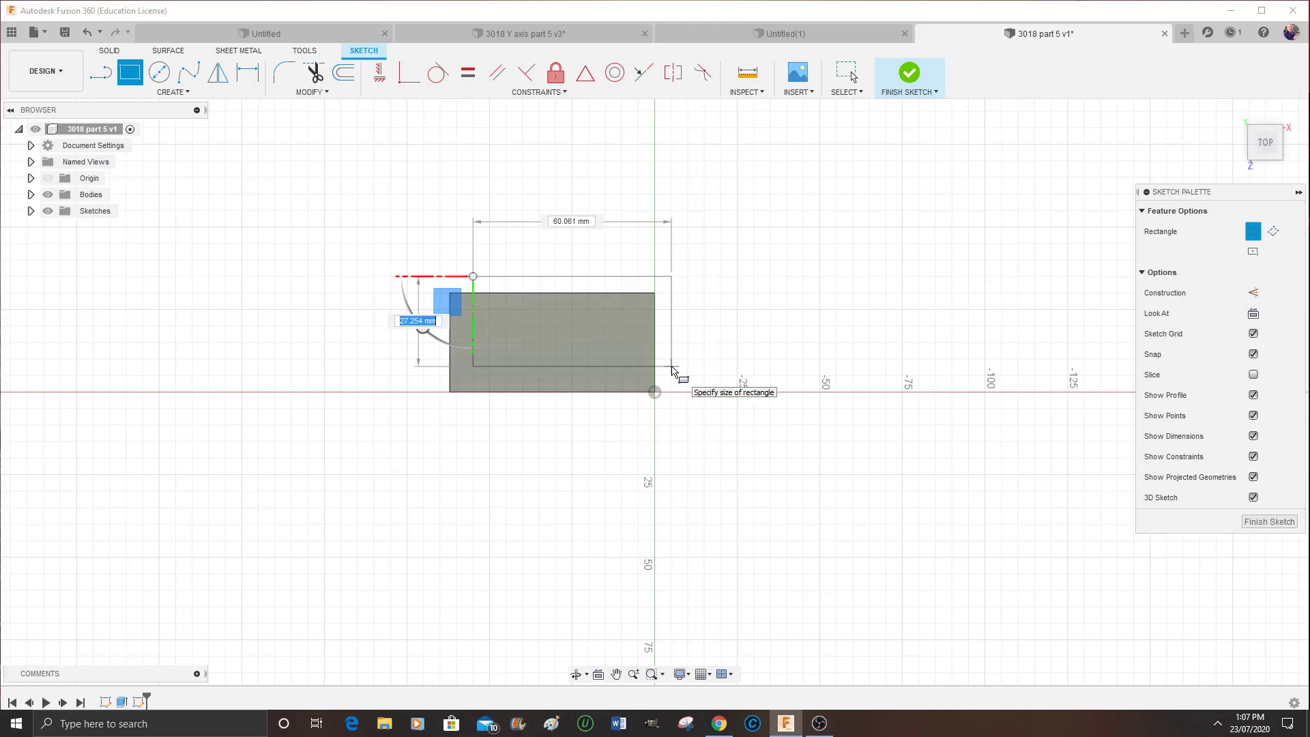
{"action": "left_click", "coordinate": [673, 370]}
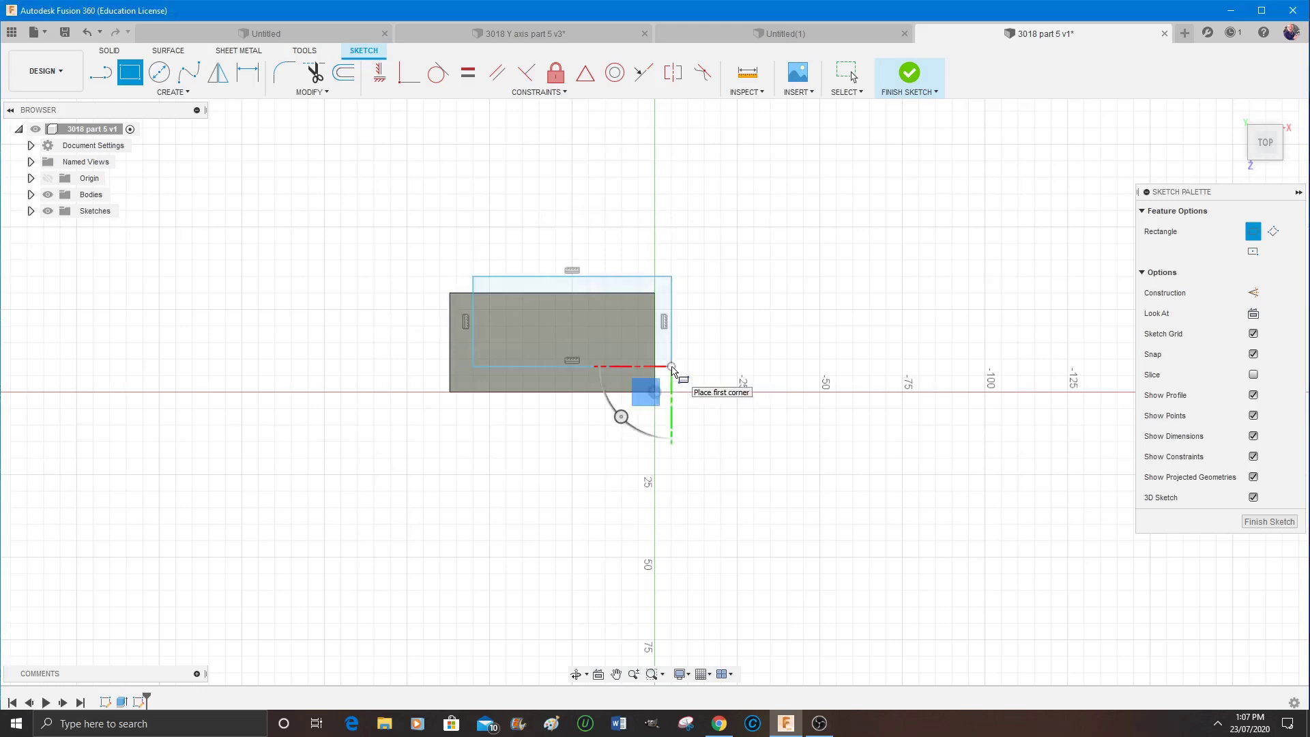
{"action": "key", "text": "Escape"}
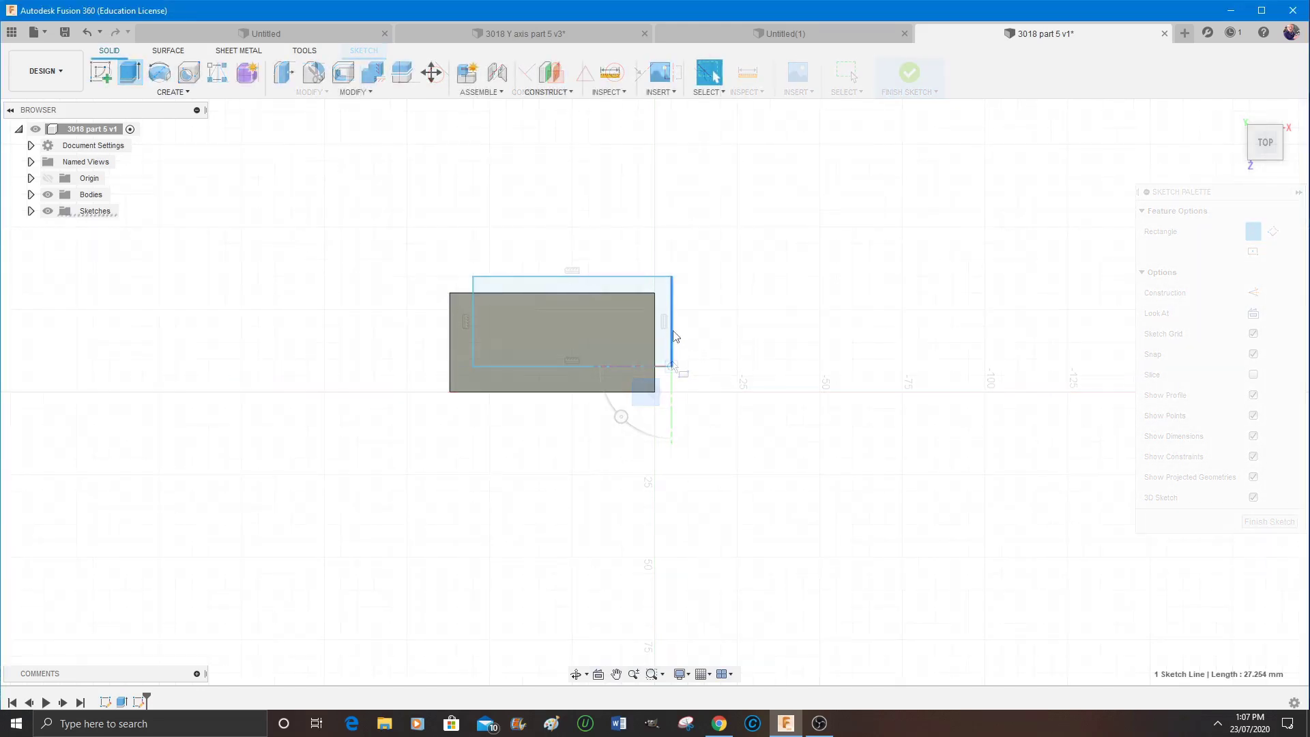
Extrude both parts of the overhanging rectangle 30 mm down through the block as a cut, leaving an L shape
{"action": "left_click", "coordinate": [591, 331]}
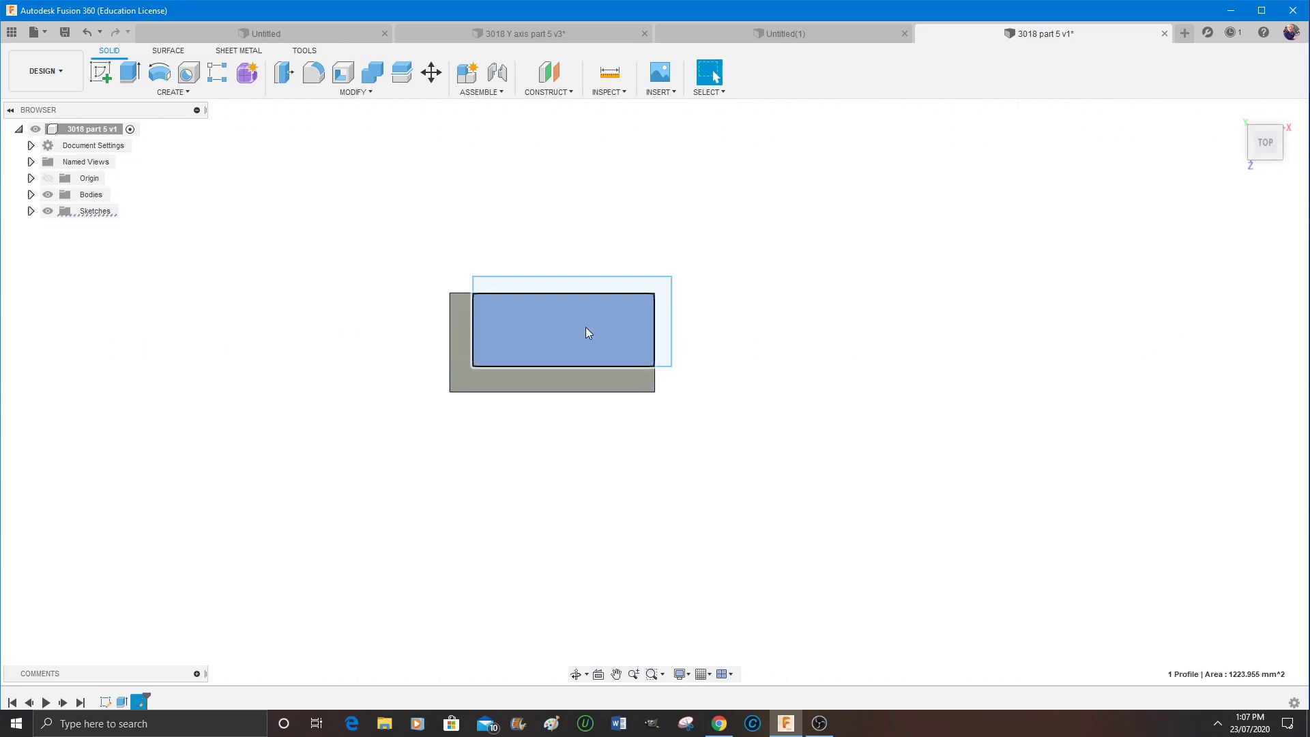
{"action": "left_click", "coordinate": [591, 286]}
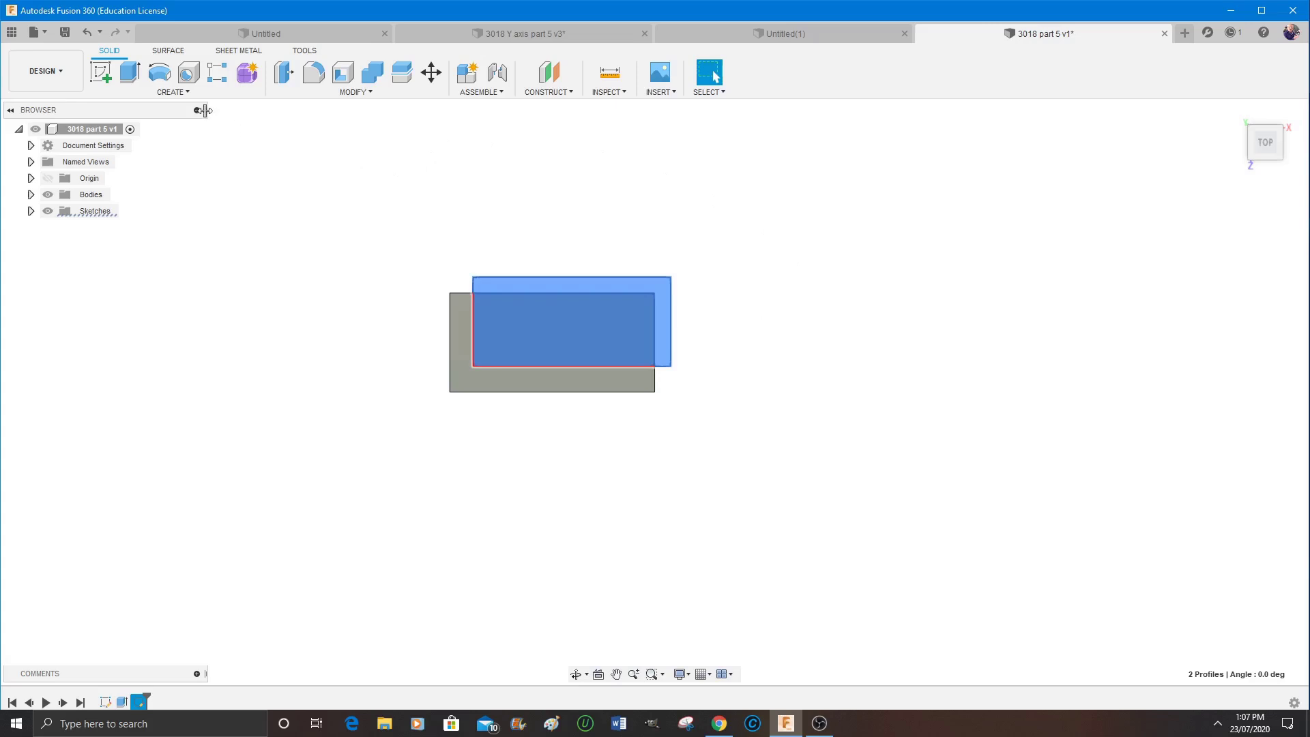
{"action": "left_click", "coordinate": [130, 72]}
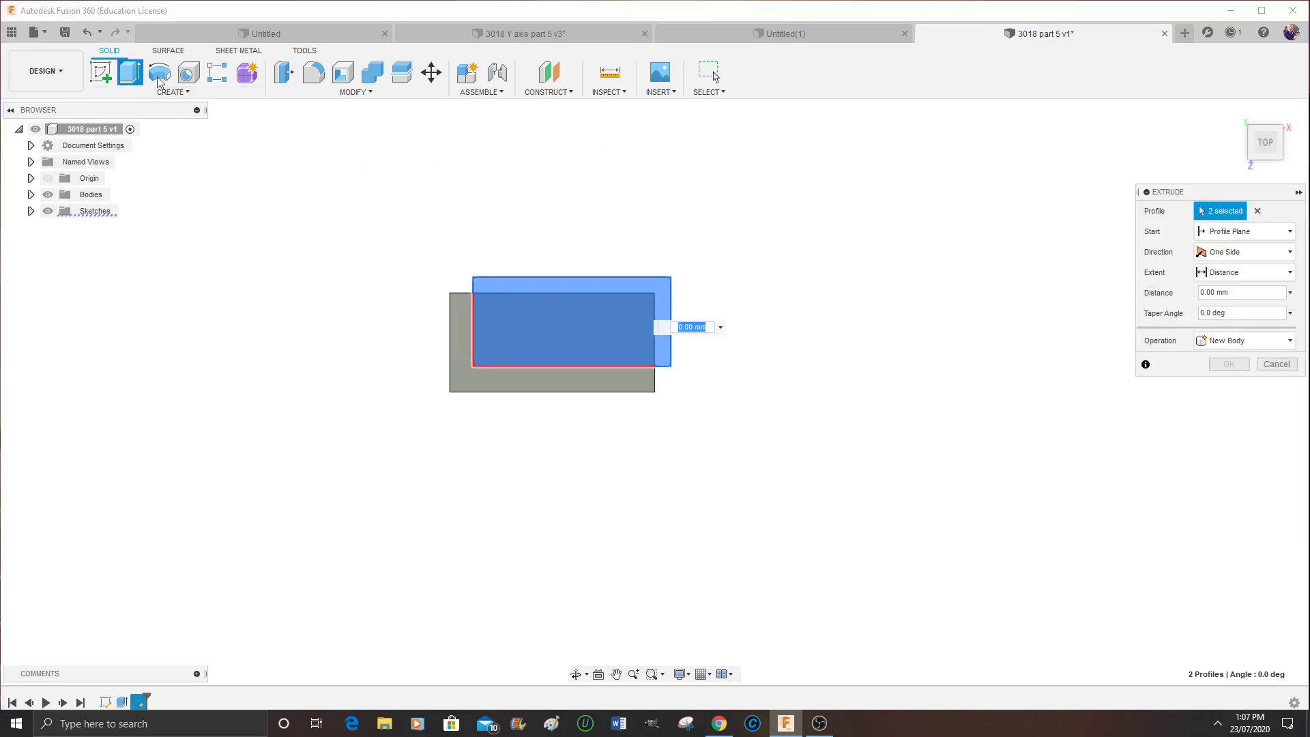
{"action": "left_click_drag", "start_coordinate": [1270, 142], "coordinate": [1273, 185]}
{"action": "left_click_drag", "start_coordinate": [558, 463], "coordinate": [558, 341]}
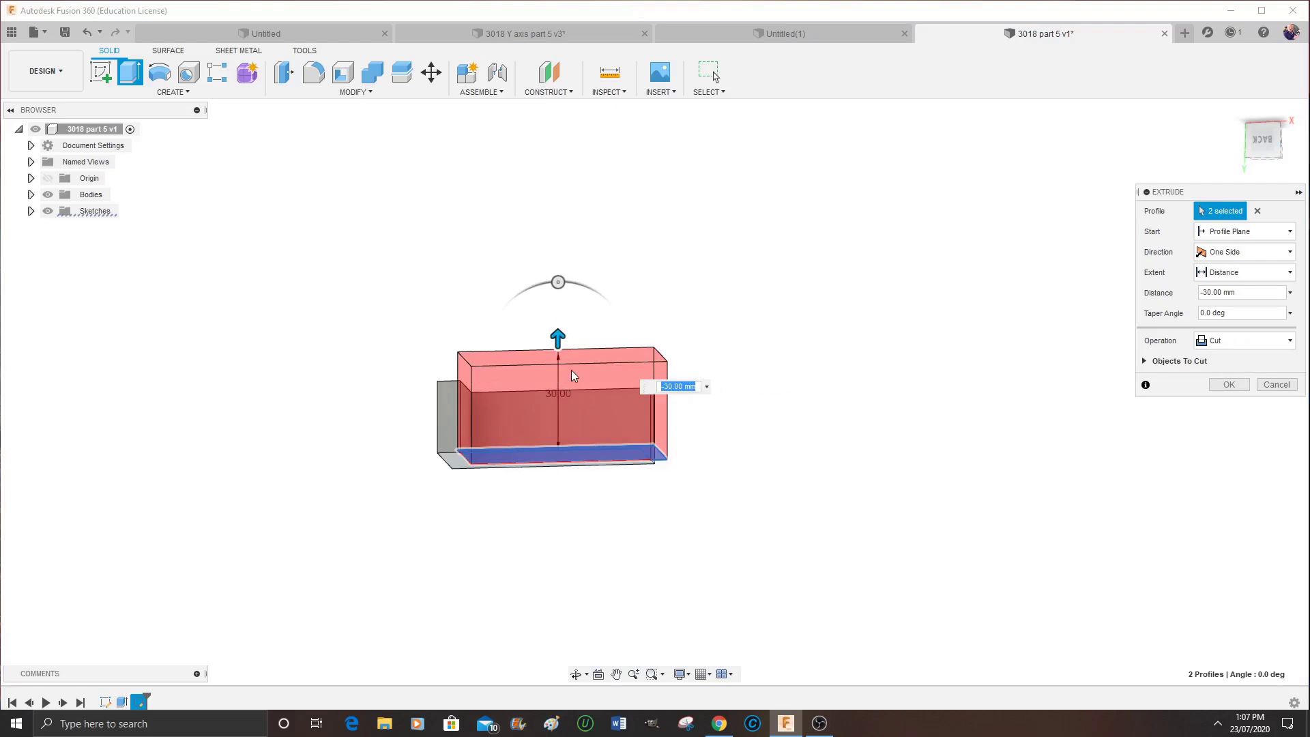
{"action": "key", "text": "Return"}
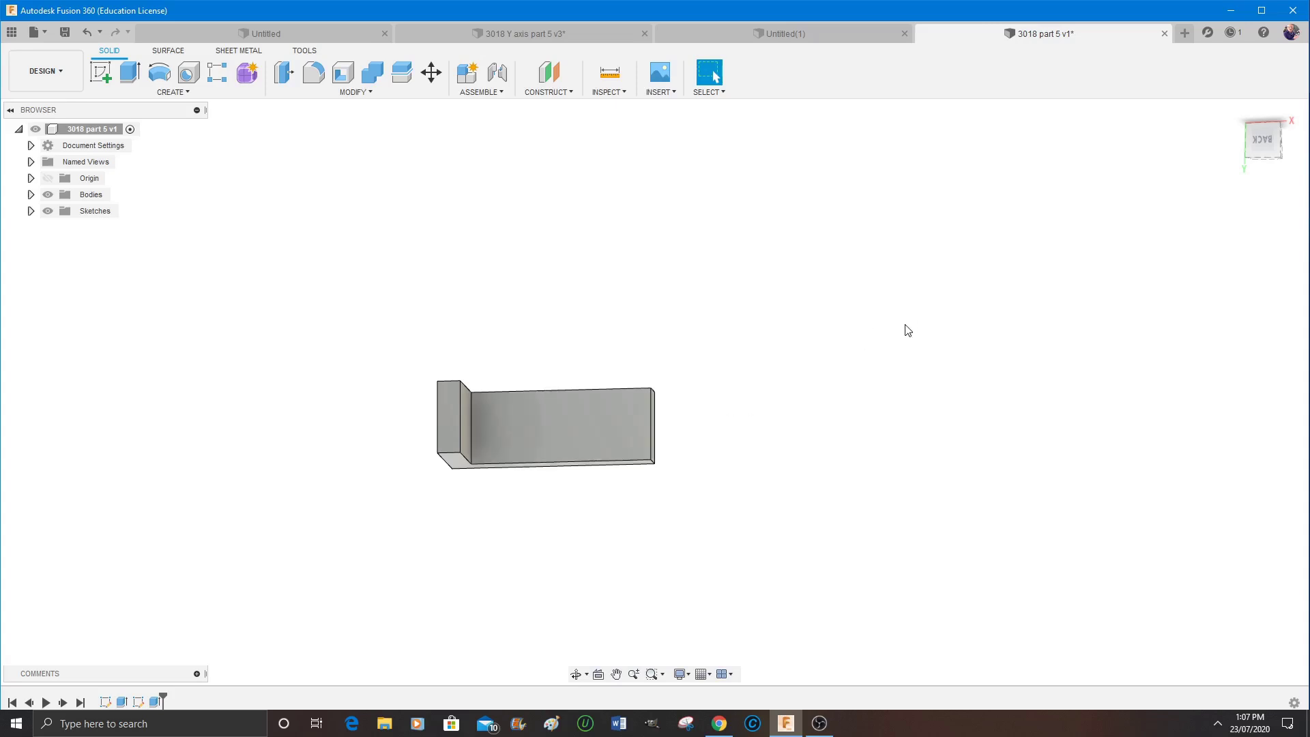
Sketch a rectangle 13.5 mm high and about 3 mm wide on the long arm's end face, starting on its inner edge, and finish the sketch
{"action": "middle_click_drag", "start_coordinate": [654, 392], "coordinate": [562, 395], "text": "shift"}
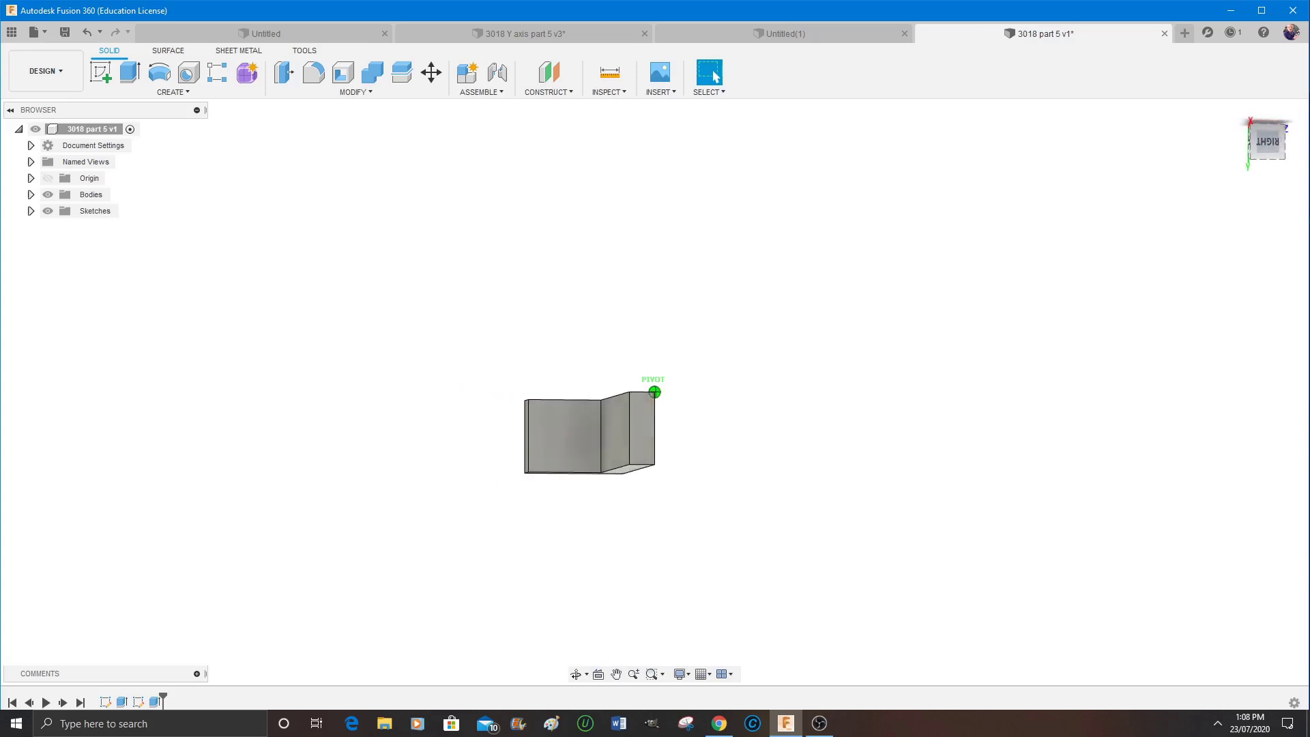
{"action": "left_click", "coordinate": [1266, 142]}
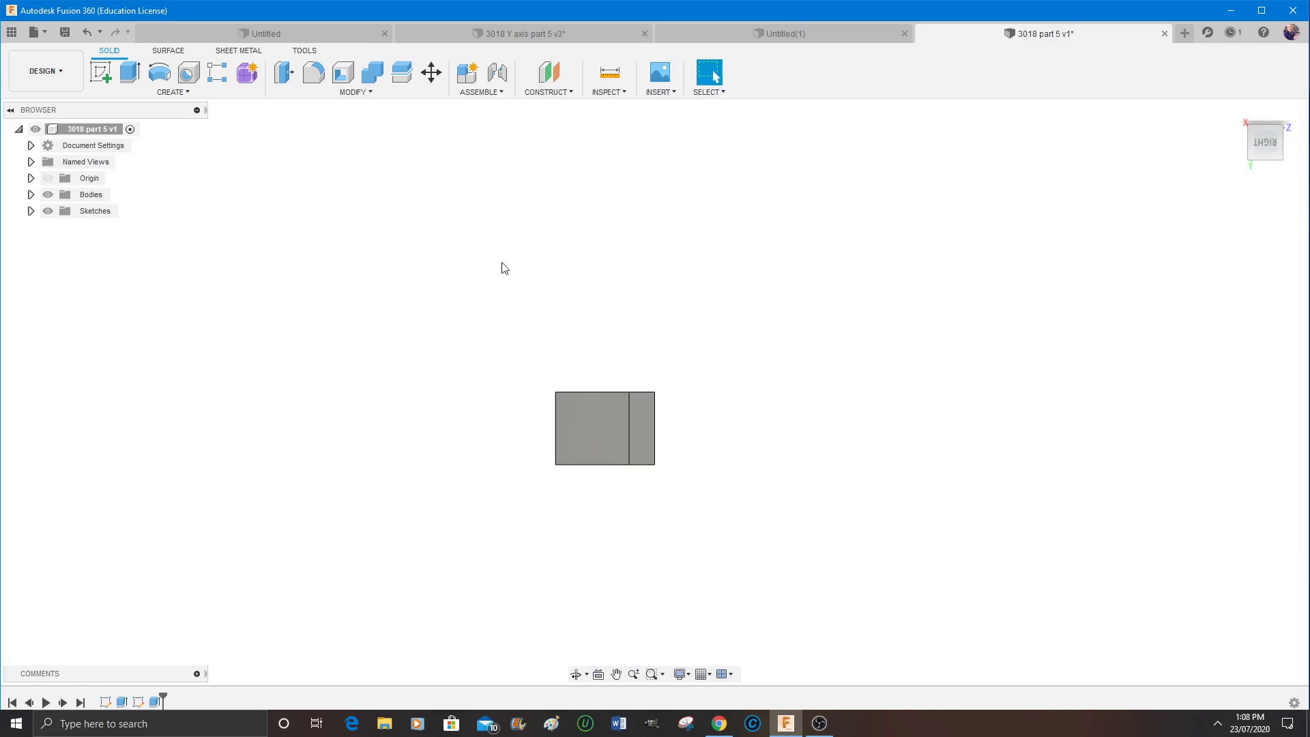
{"action": "left_click", "coordinate": [101, 74]}
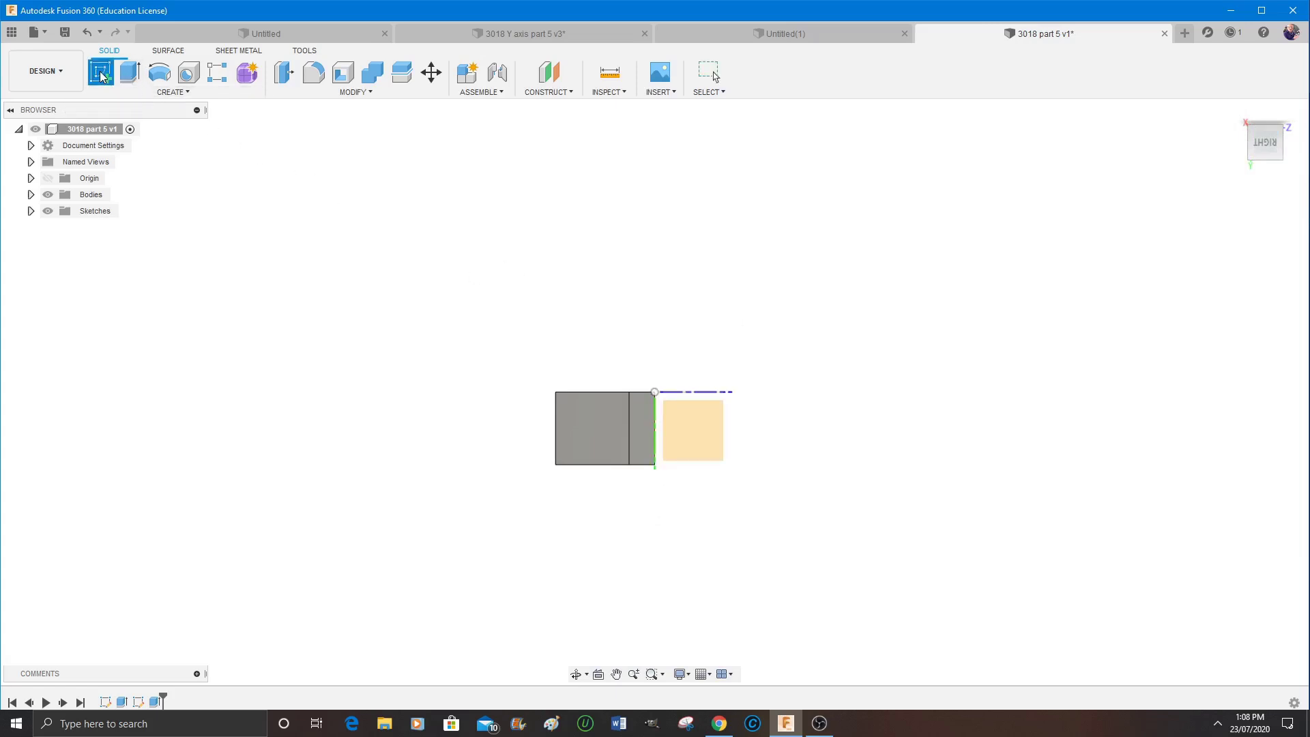
{"action": "left_click", "coordinate": [646, 431]}
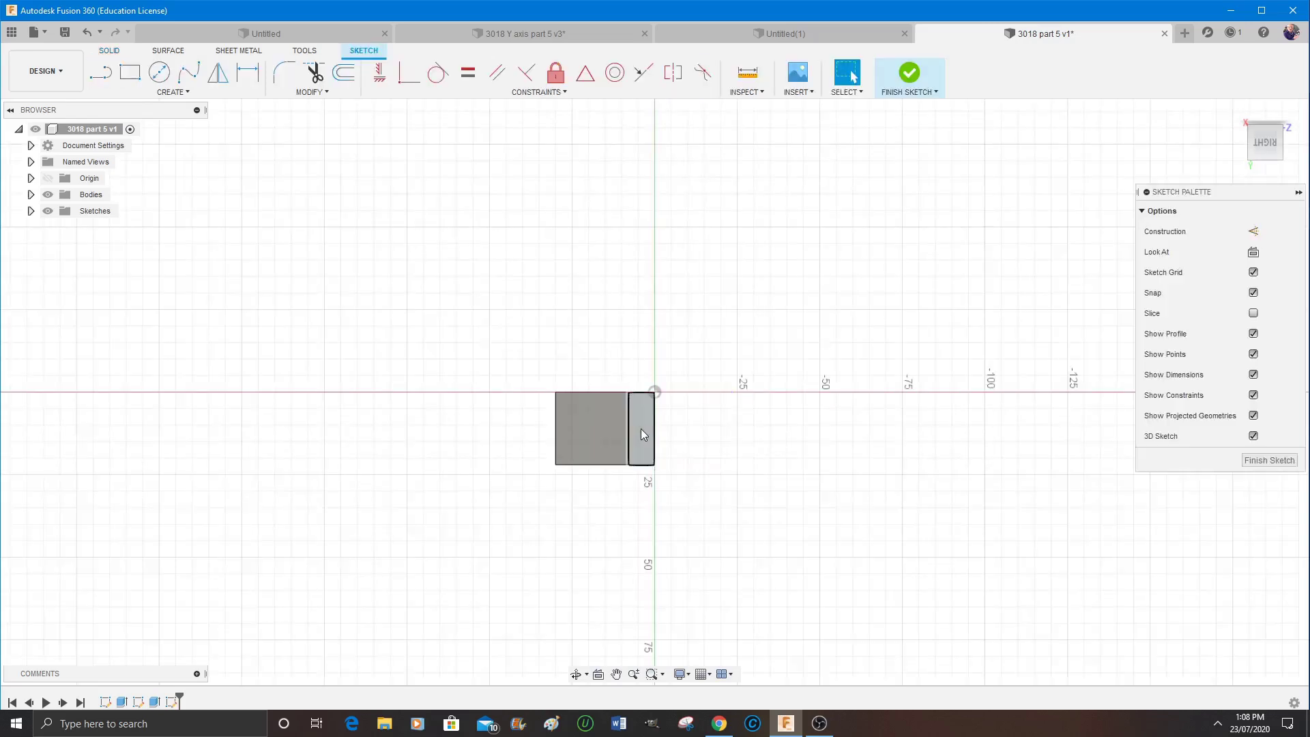
{"action": "left_click", "coordinate": [129, 72]}
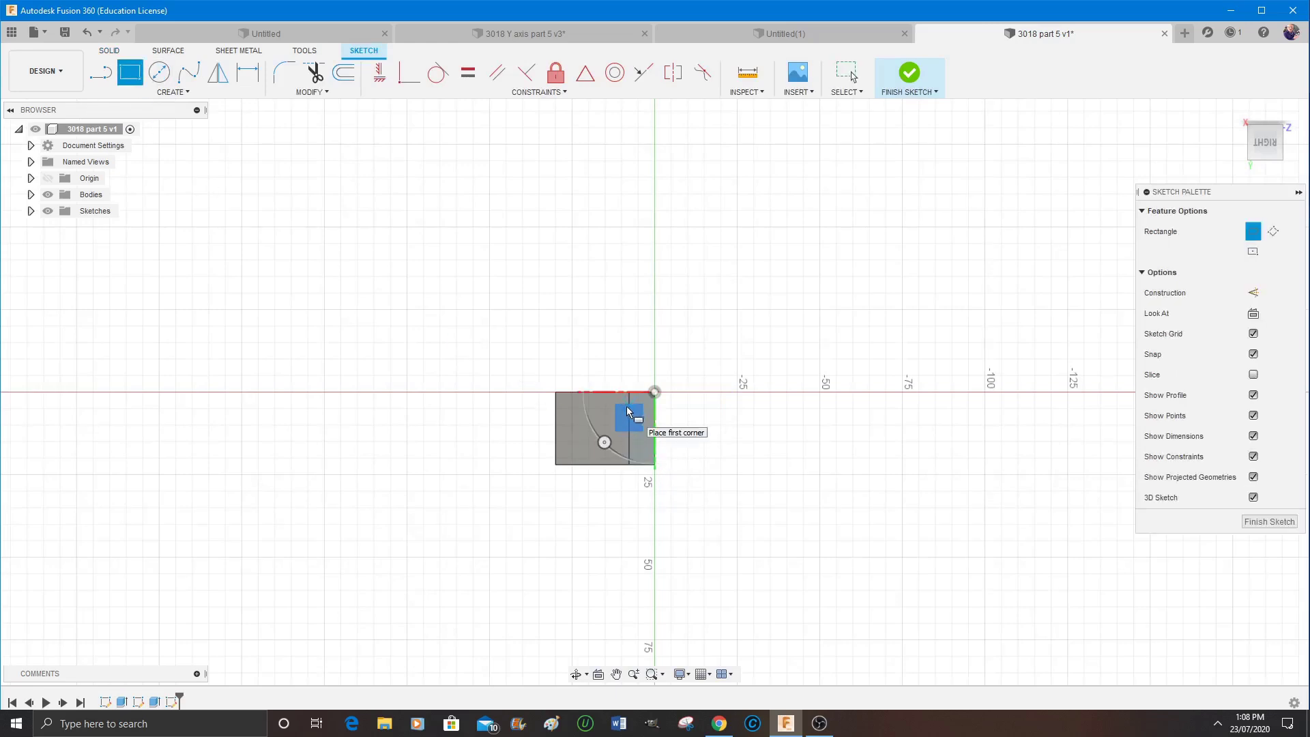
{"action": "left_click", "coordinate": [628, 407]}
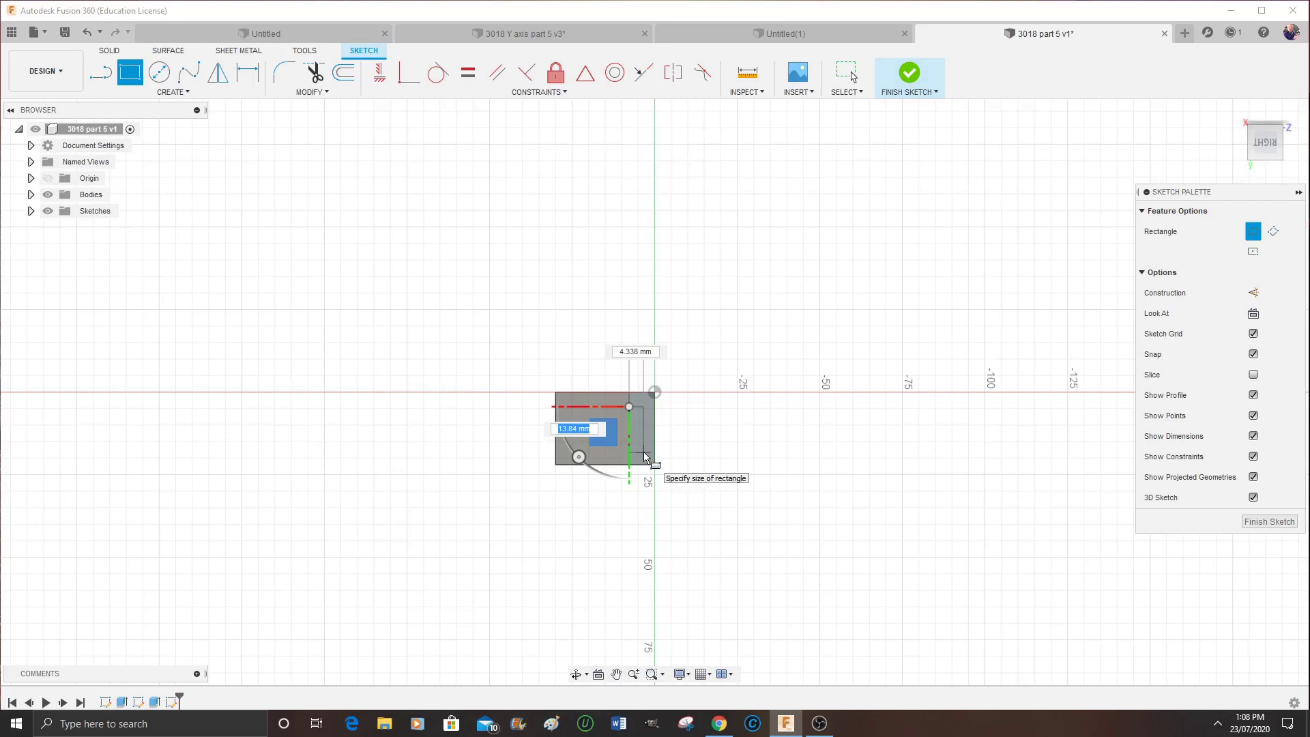
{"action": "key", "text": "Tab"}
{"action": "key", "text": "Tab"}
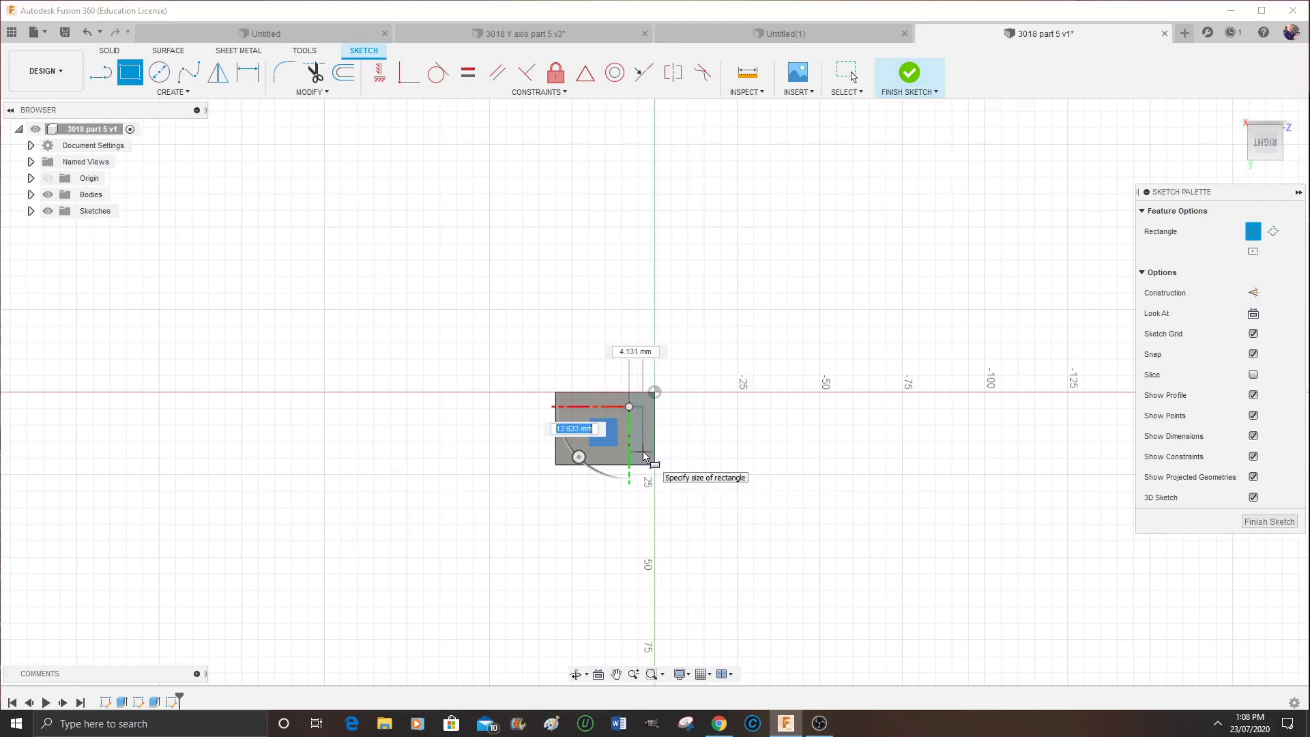
{"action": "type", "text": "13."}
{"action": "key", "text": "Tab"}
{"action": "key", "text": "Tab"}
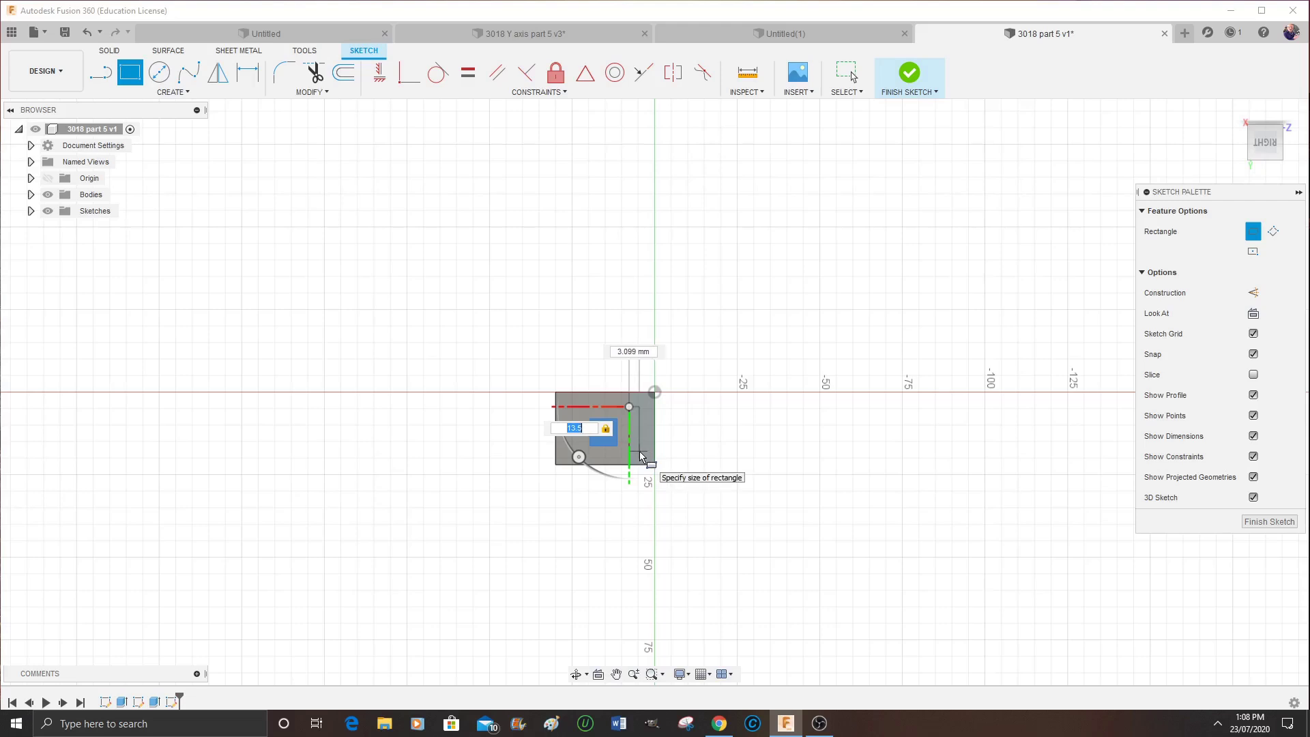
{"action": "left_click", "coordinate": [642, 456]}
{"action": "key", "text": "Escape"}
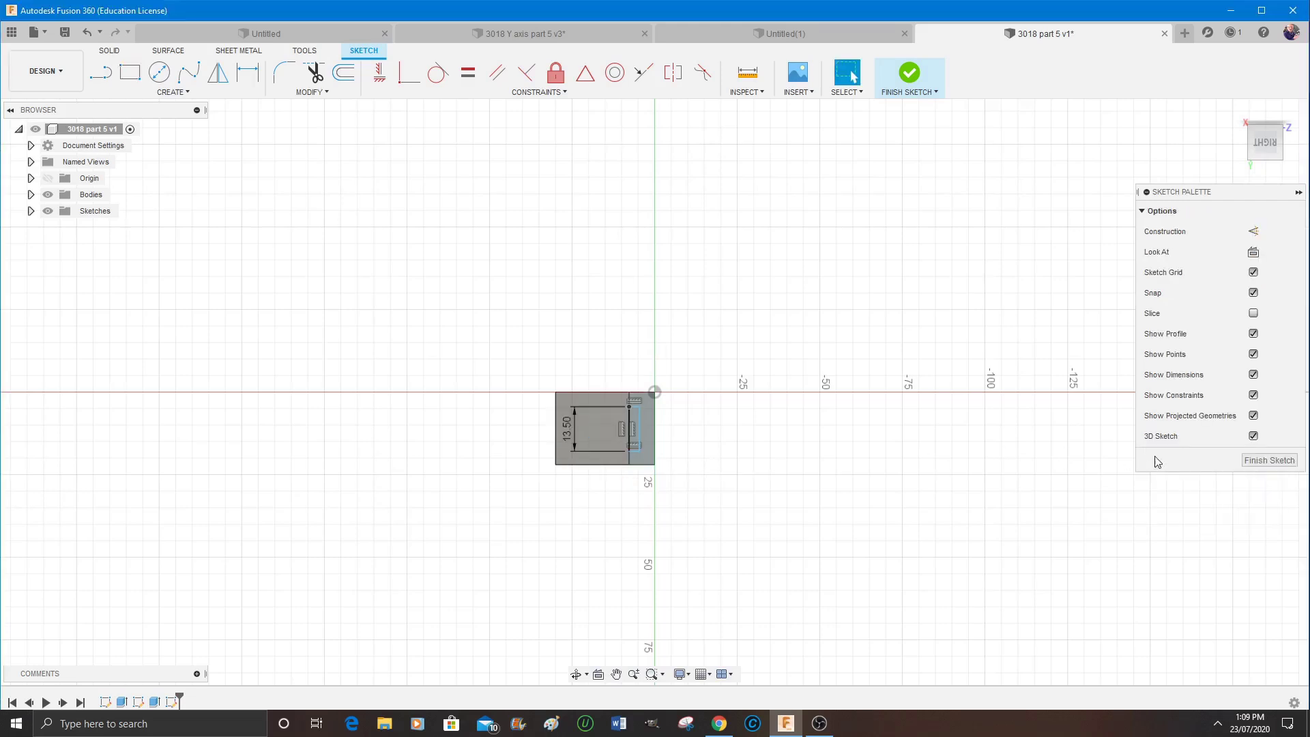
{"action": "left_click", "coordinate": [1270, 460]}
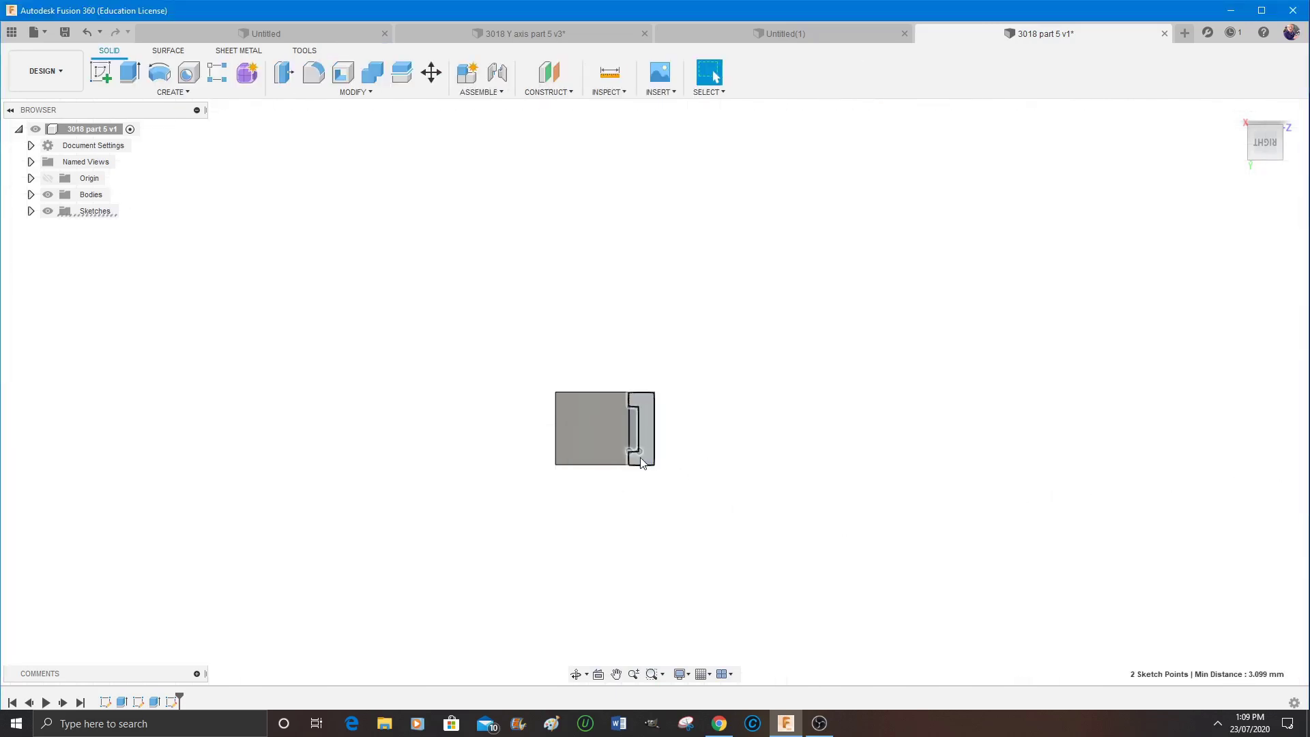
Extrude the small rectangle 55 mm along the long arm as a cut to form a groove in its inner face
{"action": "left_click", "coordinate": [633, 428]}
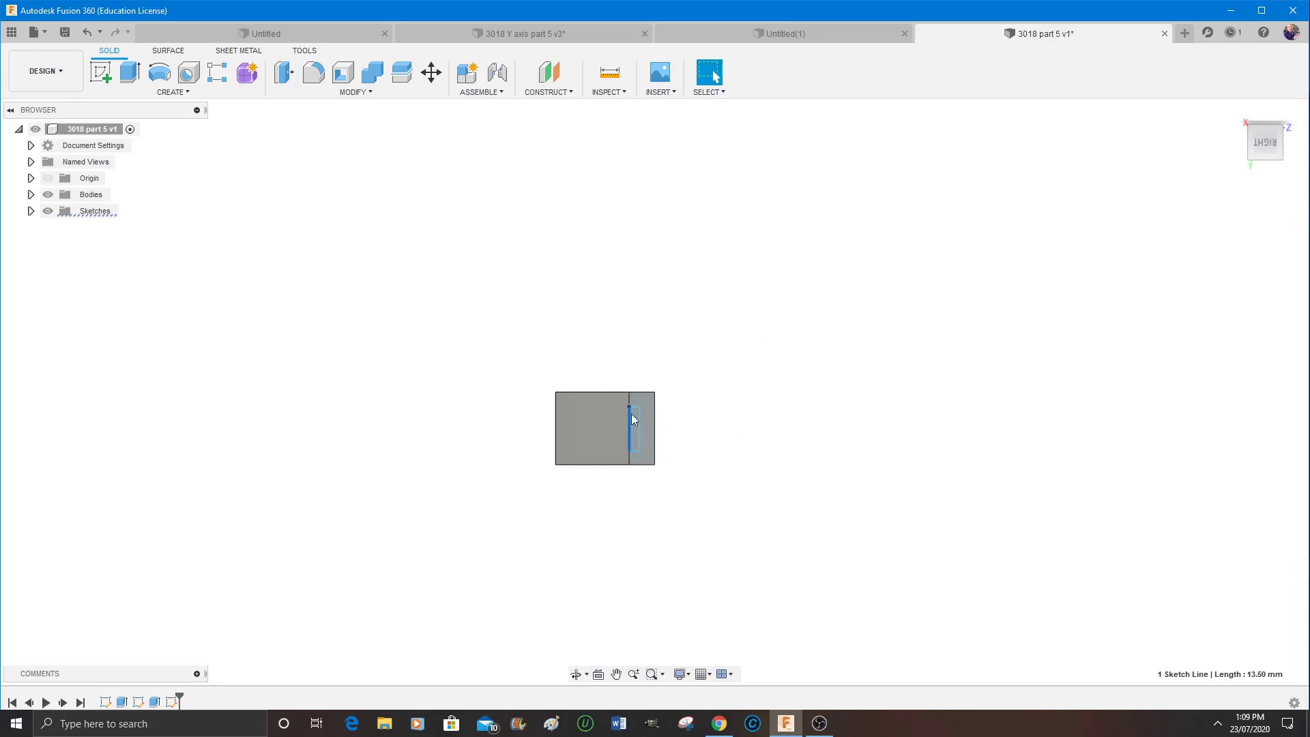
{"action": "left_click", "coordinate": [634, 430]}
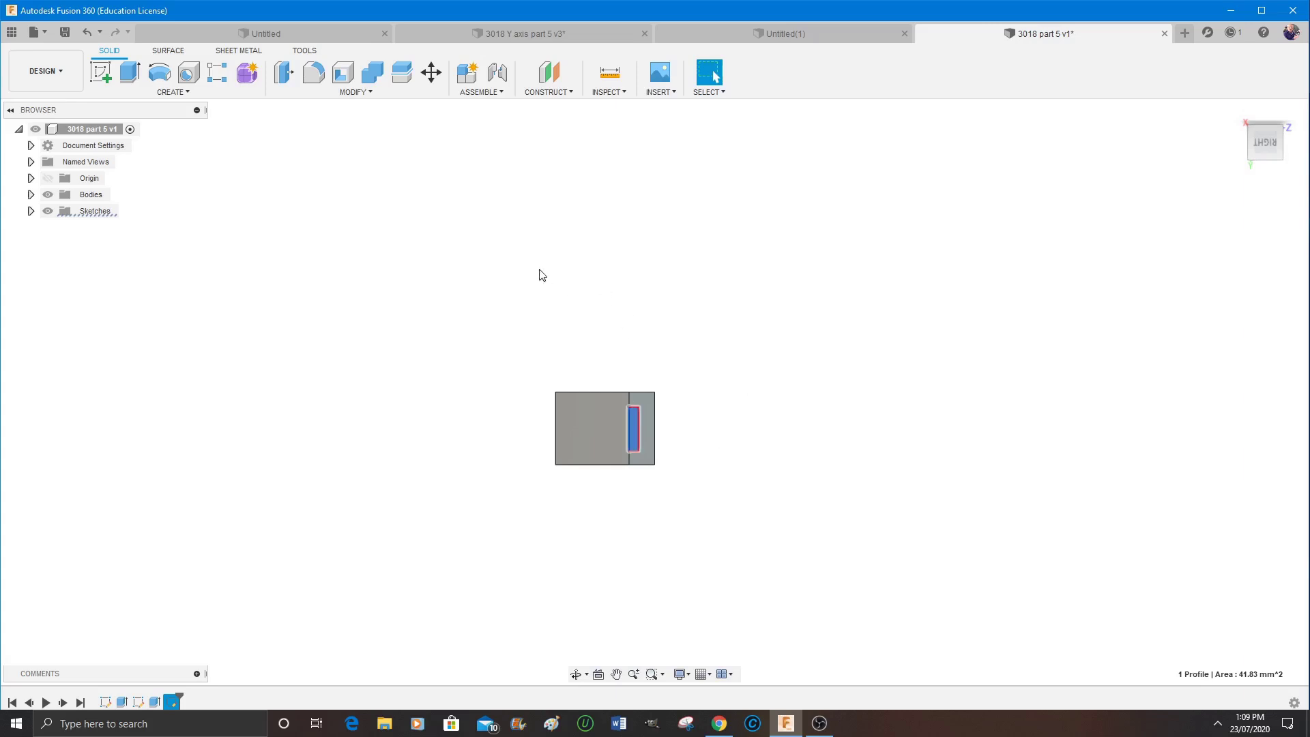
{"action": "left_click", "coordinate": [130, 73]}
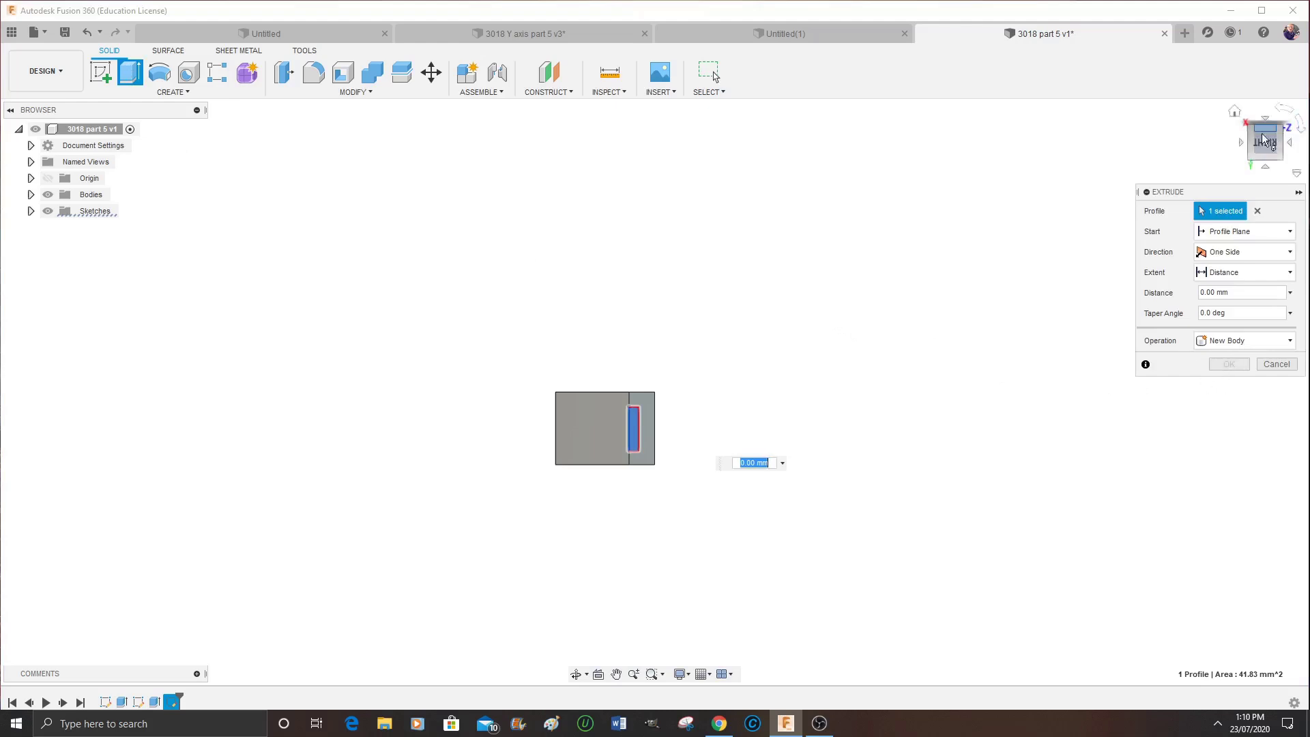
{"action": "left_click_drag", "start_coordinate": [1282, 141], "coordinate": [1276, 142]}
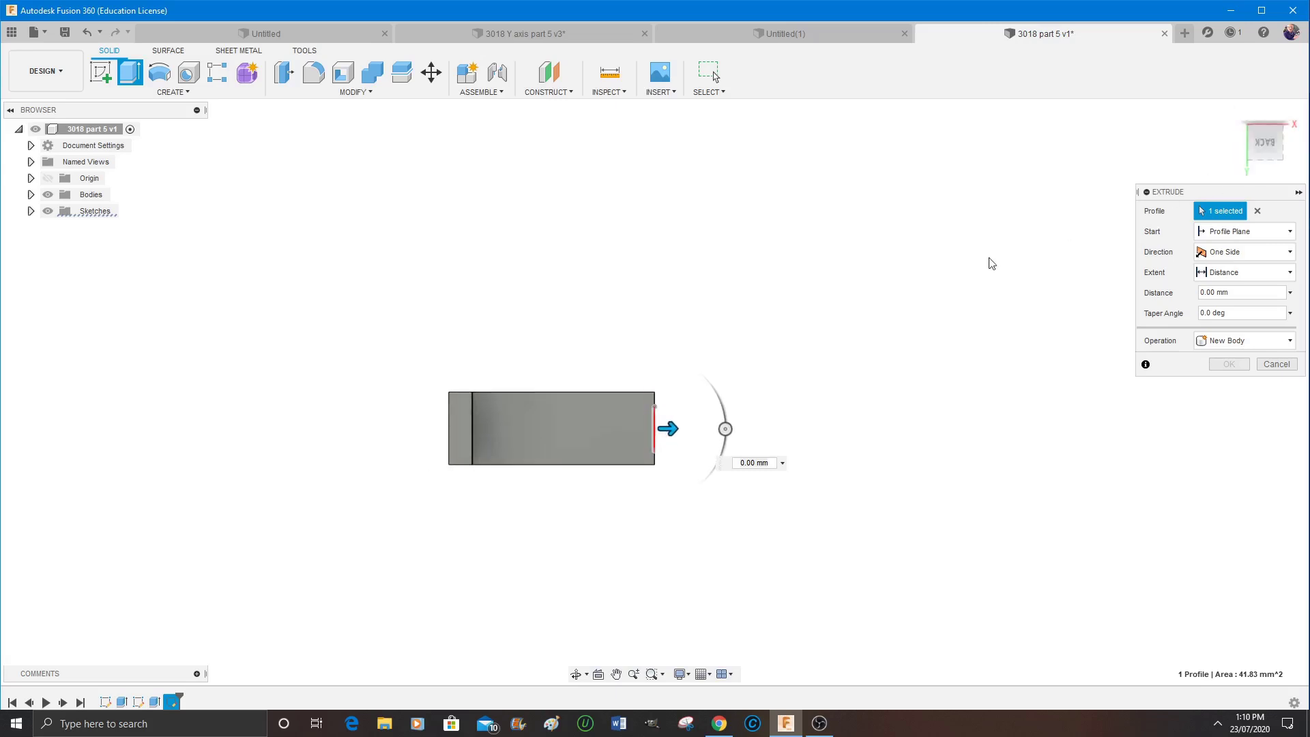
{"action": "left_click_drag", "start_coordinate": [668, 428], "coordinate": [484, 443]}
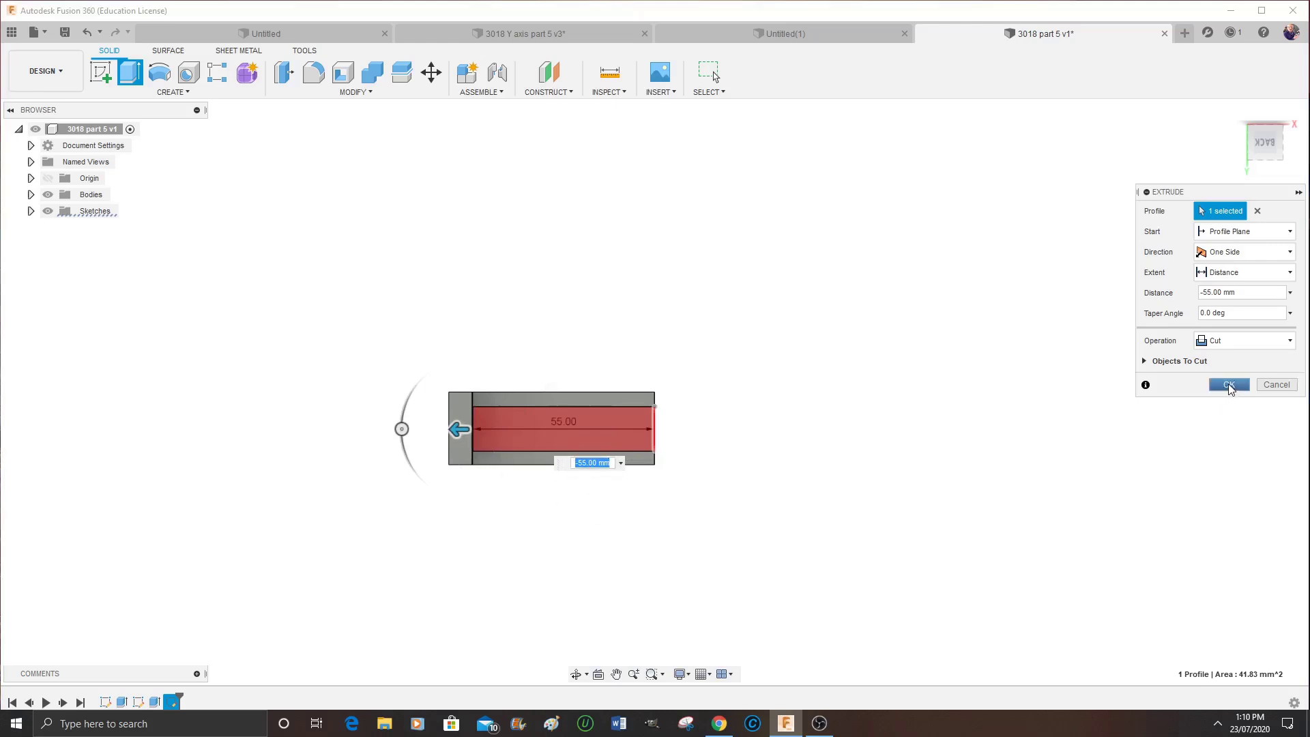
{"action": "left_click", "coordinate": [1229, 385]}
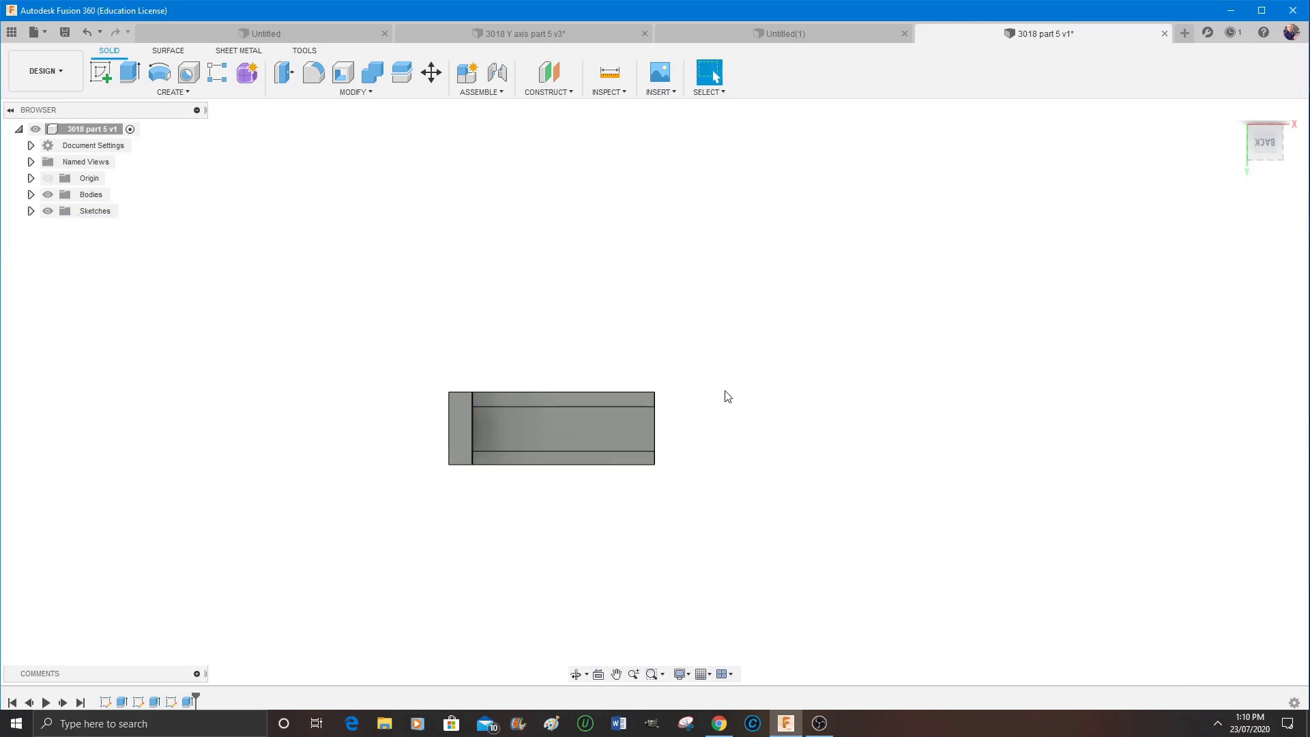
Sketch a 5.2 mm diameter circle on the groove floor, midway across its width near the arm's free end, and finish the sketch
{"action": "left_click", "coordinate": [102, 70]}
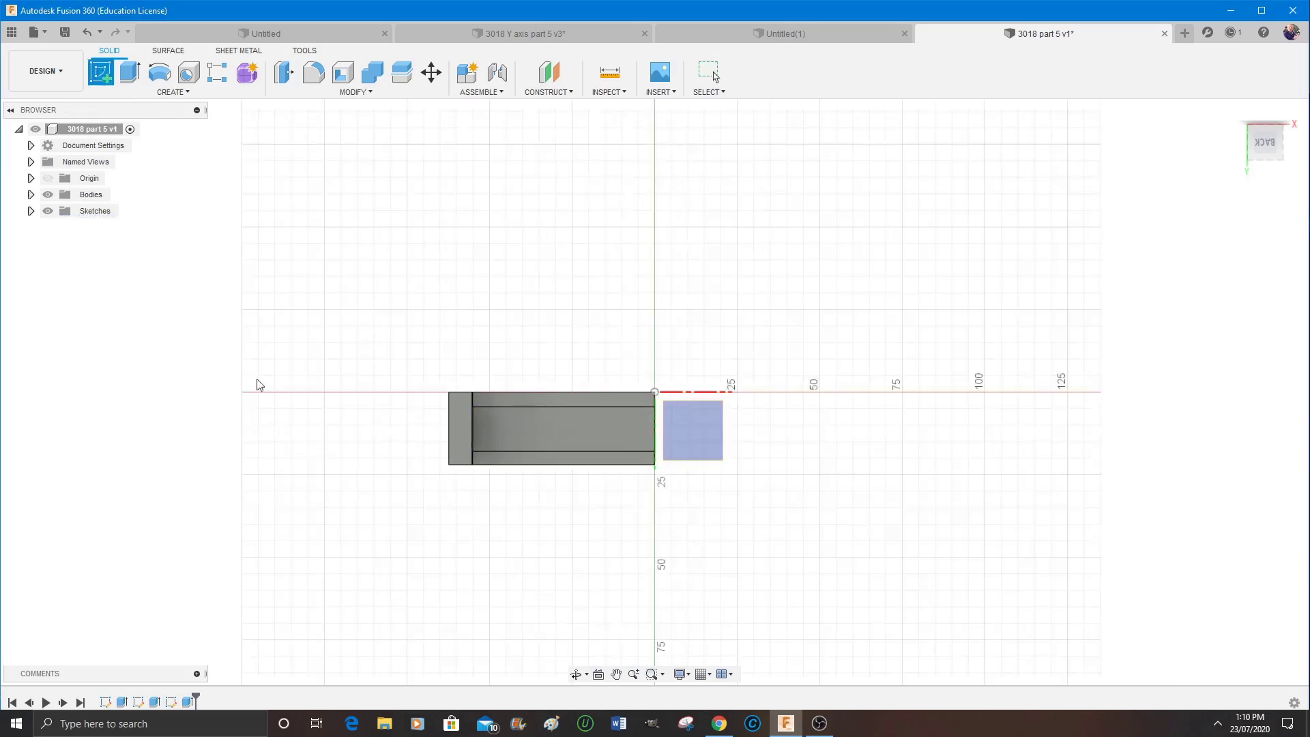
{"action": "left_click", "coordinate": [622, 427]}
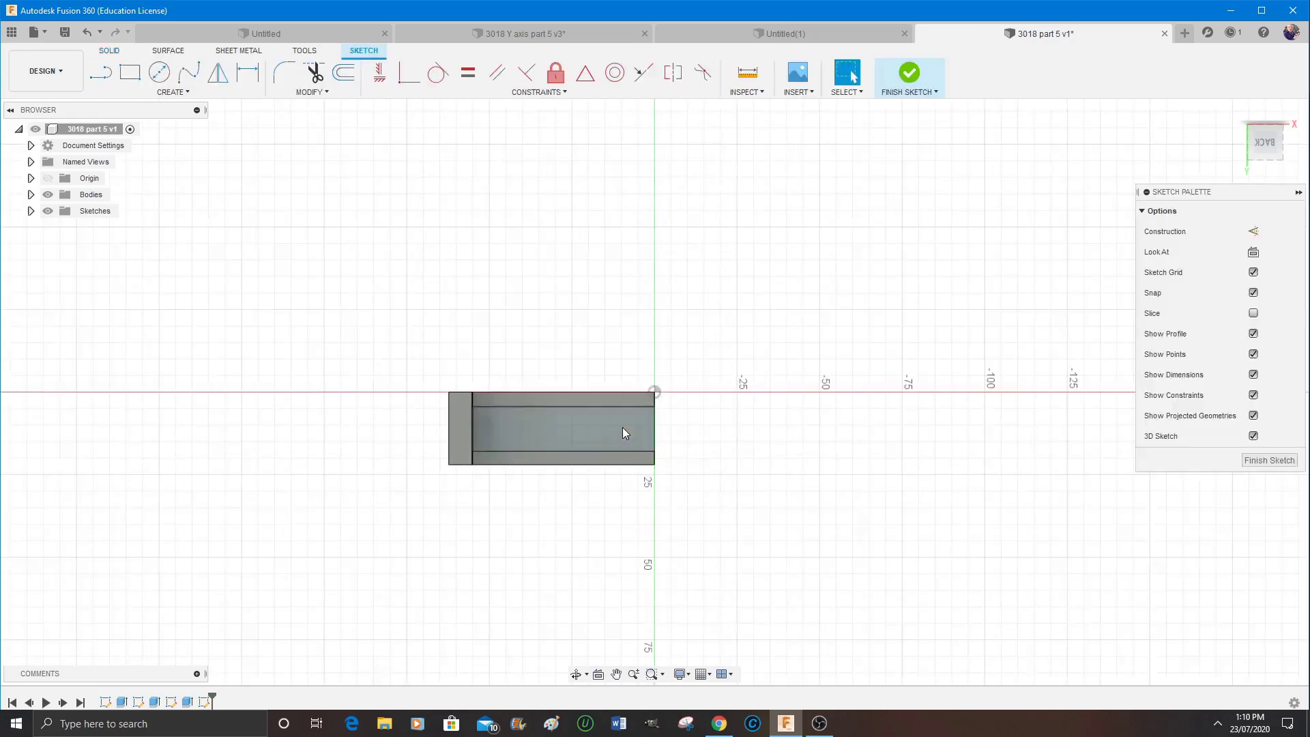
{"action": "left_click", "coordinate": [159, 72]}
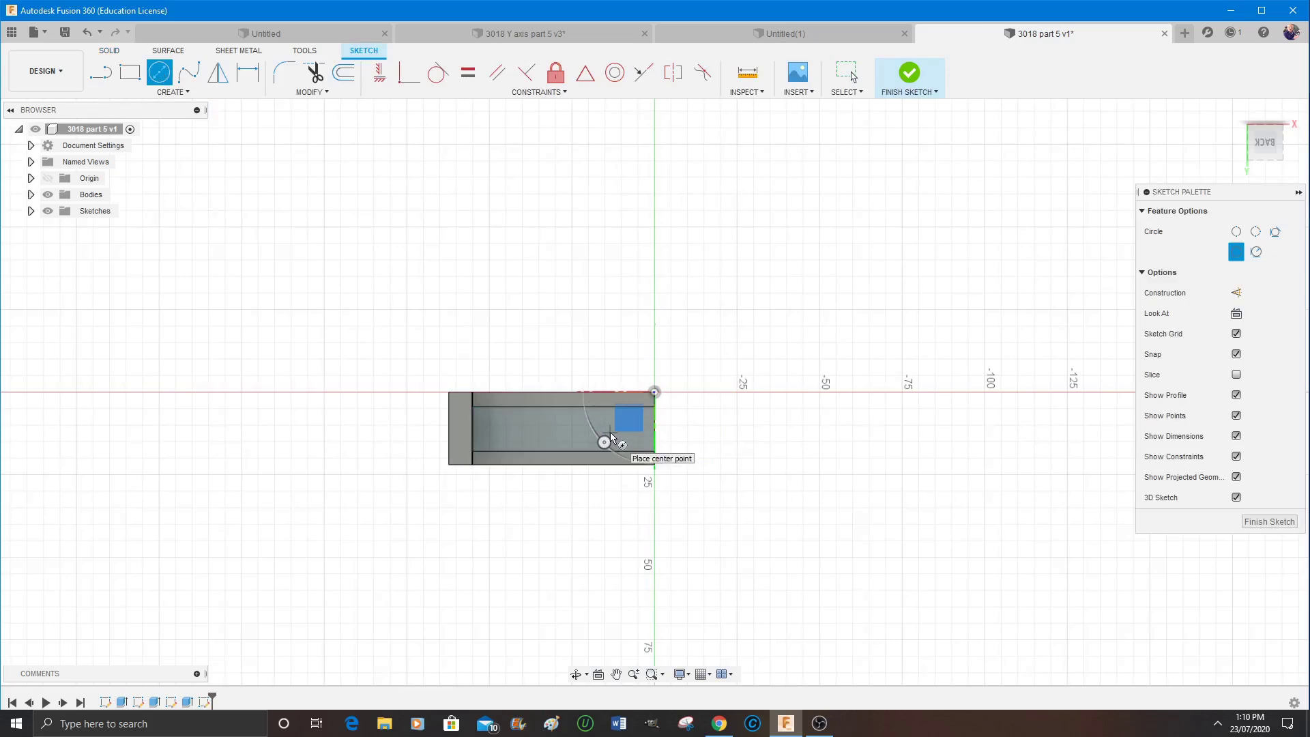
{"action": "scroll", "coordinate": [612, 439], "scroll_direction": "down", "scroll_amount": 1}
{"action": "scroll", "coordinate": [611, 439], "scroll_direction": "up", "scroll_amount": 5}
{"action": "scroll", "coordinate": [612, 438], "scroll_direction": "up", "scroll_amount": 4}
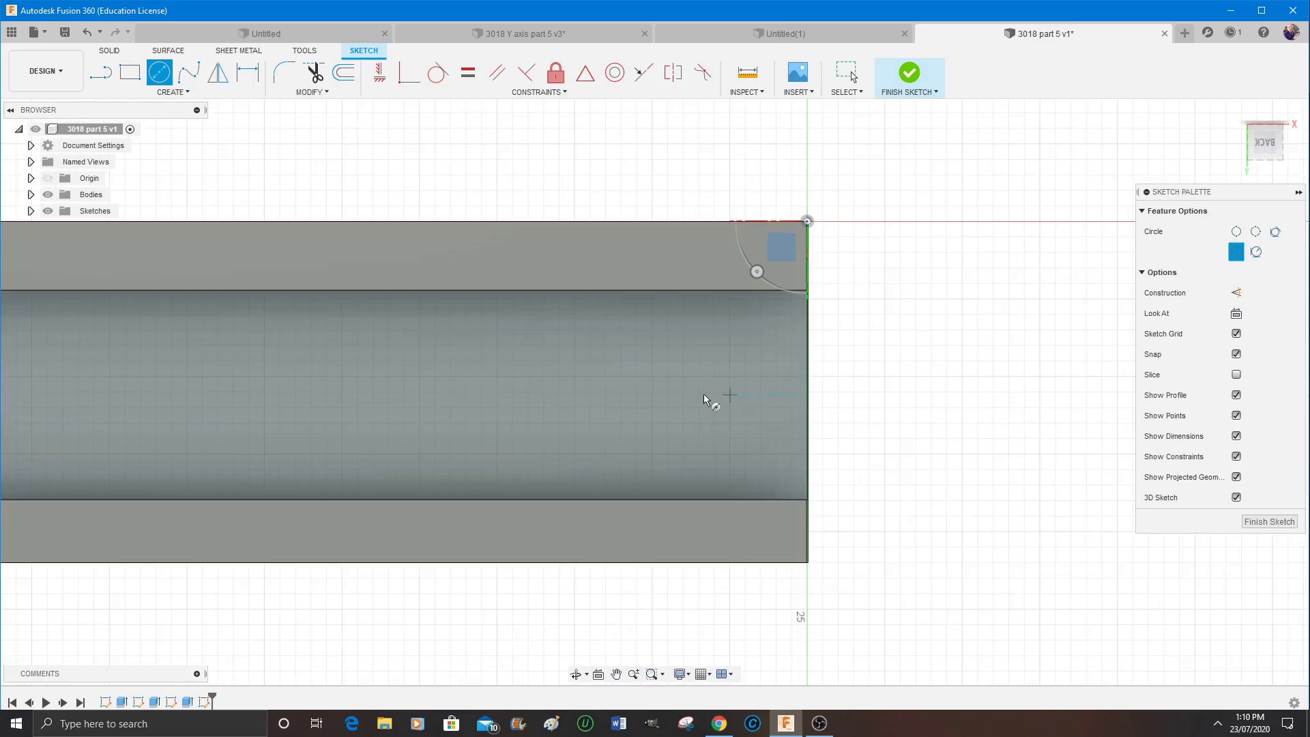
{"action": "left_click", "coordinate": [651, 394]}
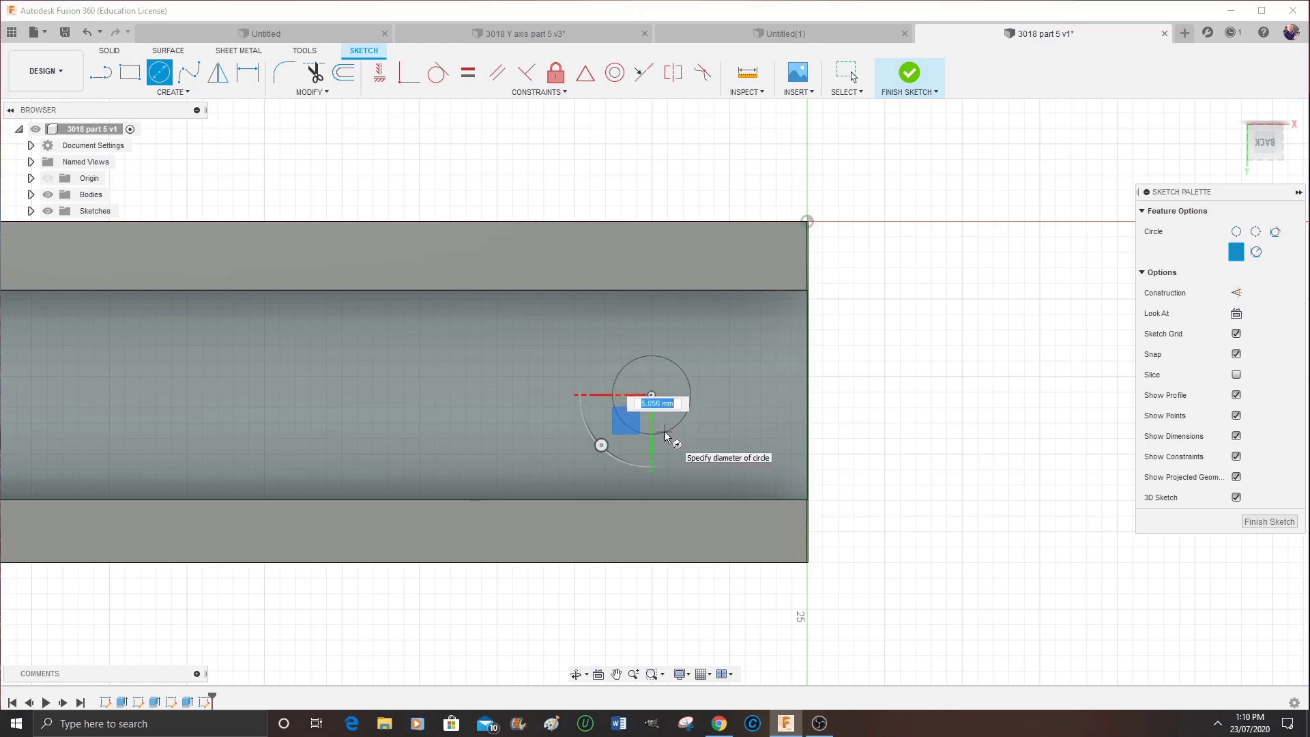
{"action": "type", "text": "5.2"}
{"action": "key", "text": "Return"}
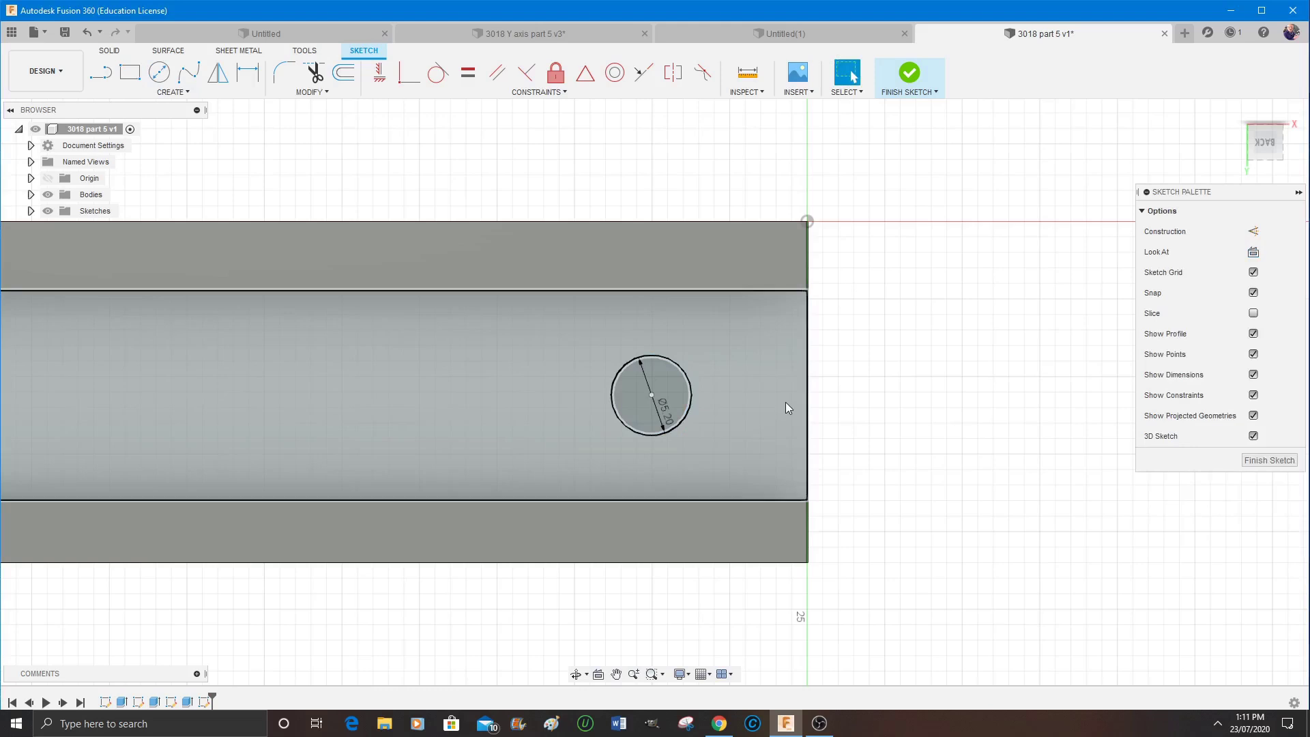
{"action": "left_click", "coordinate": [1258, 462]}
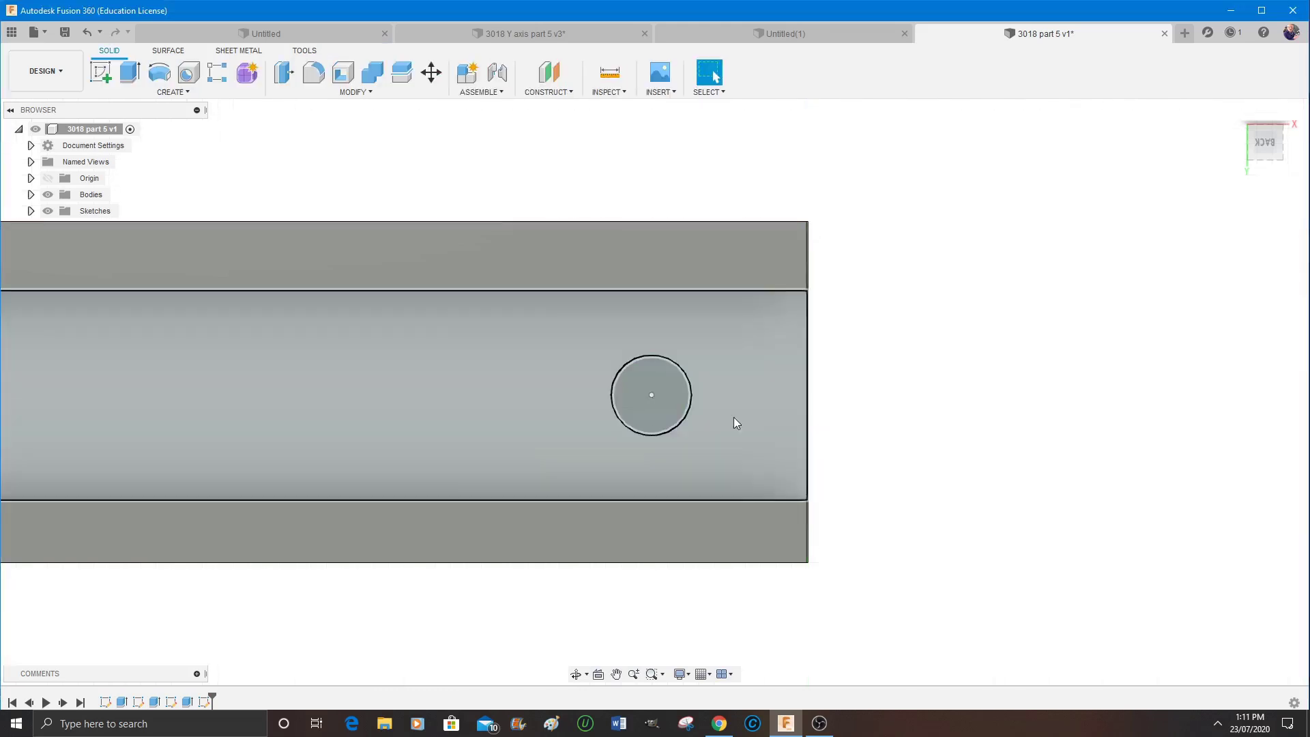
Extrude the circle 15 mm through the long arm as a cut to make the hole
{"action": "left_click", "coordinate": [665, 382]}
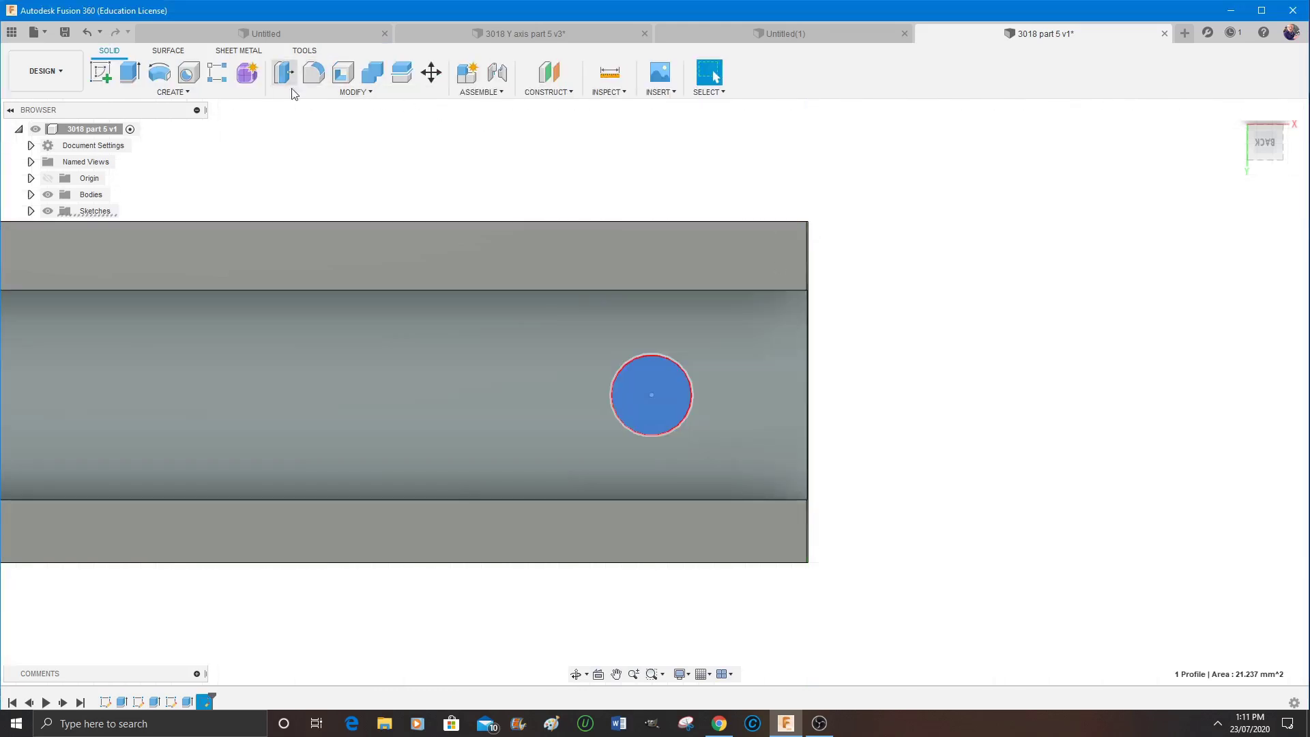
{"action": "left_click", "coordinate": [129, 71]}
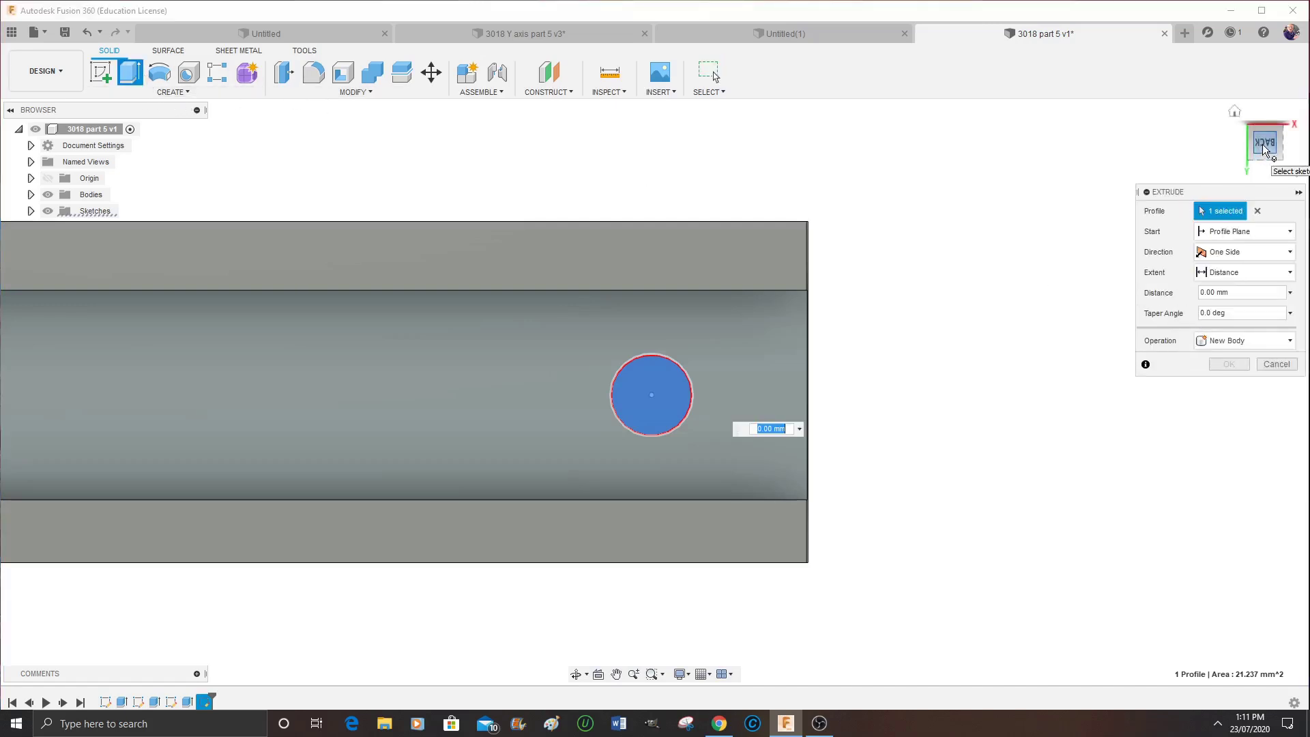
{"action": "scroll", "coordinate": [833, 433], "scroll_direction": "down", "scroll_amount": 1}
{"action": "scroll", "coordinate": [835, 423], "scroll_direction": "down", "scroll_amount": 3}
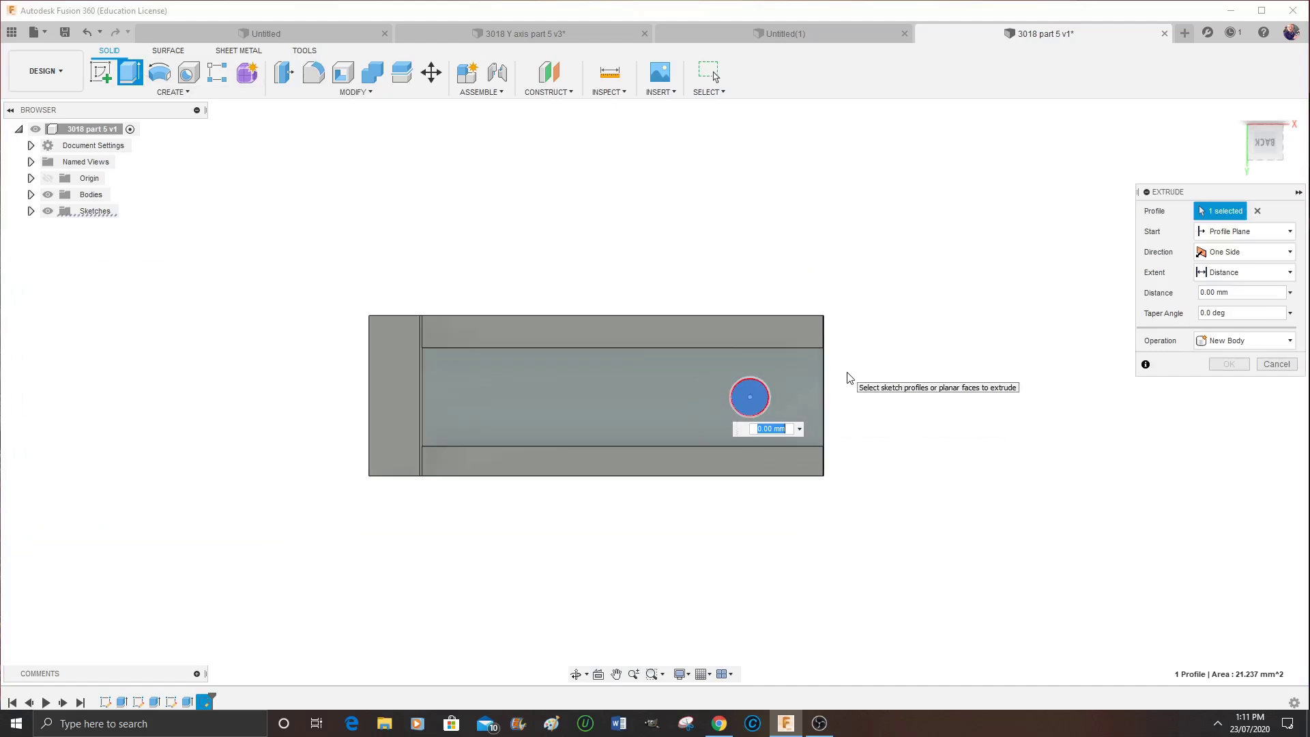
{"action": "mouse_move", "coordinate": [1264, 141]}
{"action": "left_mouse_down"}
{"action": "mouse_move", "coordinate": [1268, 198]}
{"action": "mouse_move", "coordinate": [1026, 268]}
{"action": "left_mouse_up"}
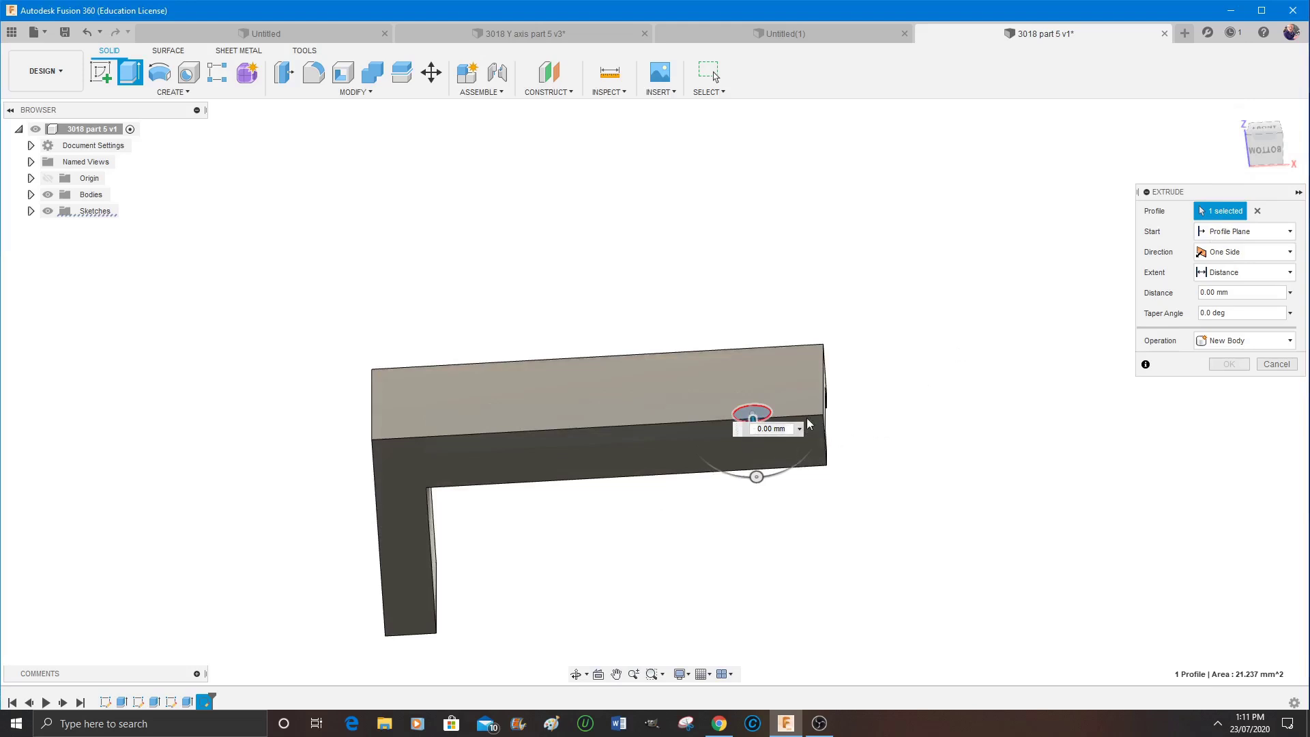
{"action": "left_click_drag", "start_coordinate": [1259, 155], "coordinate": [1240, 112]}
{"action": "middle_click_drag", "start_coordinate": [1233, 113], "coordinate": [1221, 122], "text": "shift"}
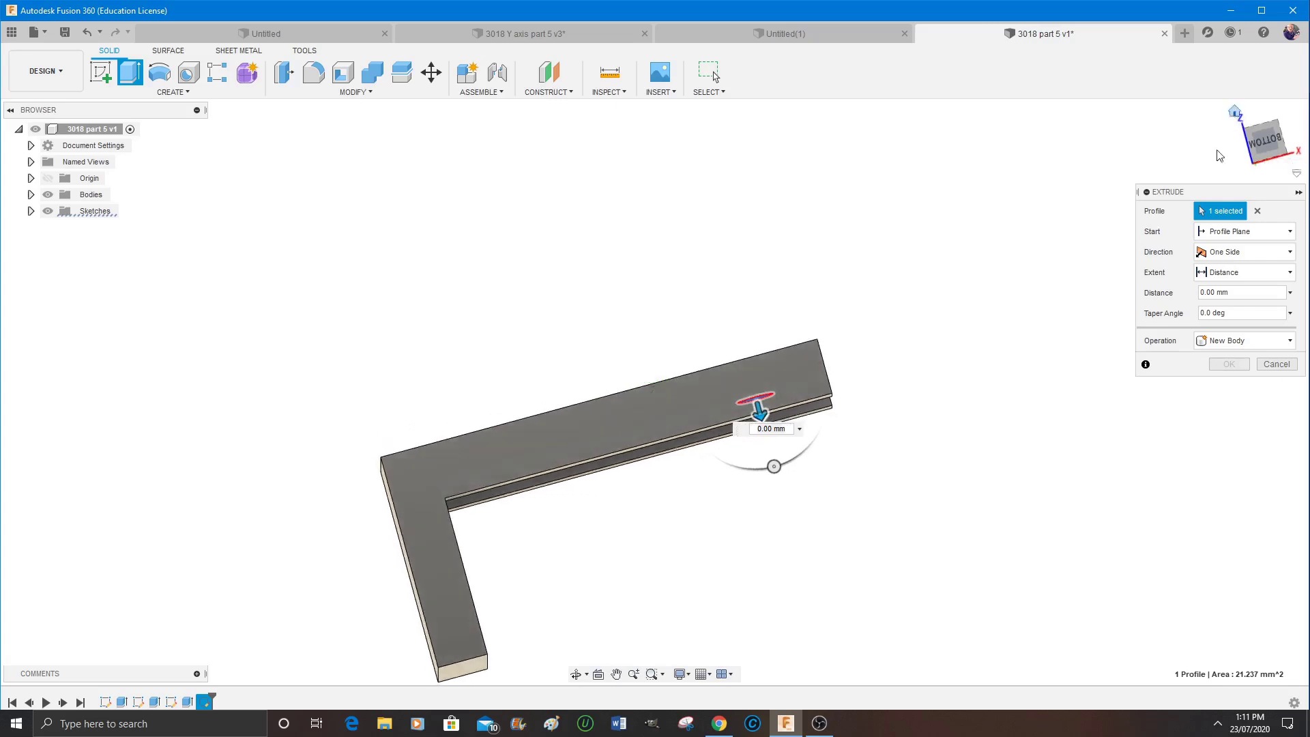
{"action": "left_click_drag", "start_coordinate": [757, 416], "coordinate": [722, 281]}
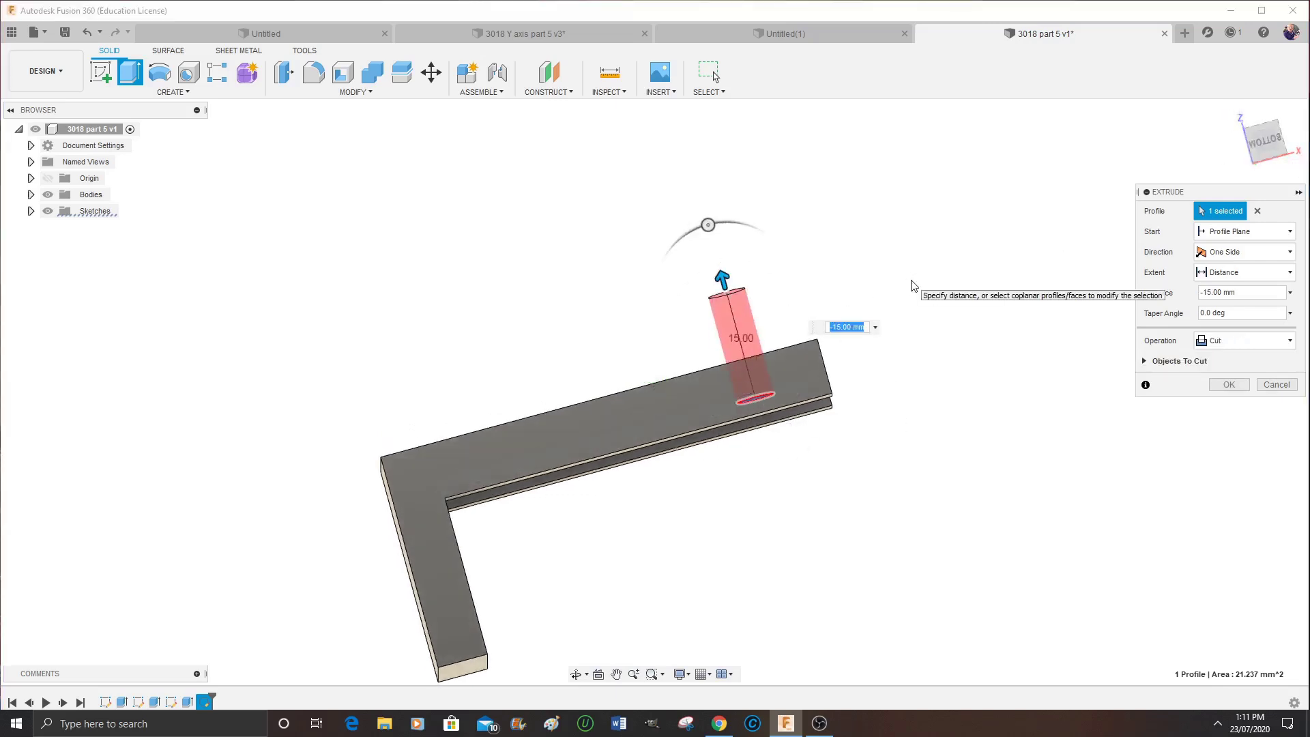
{"action": "key", "text": "Return"}
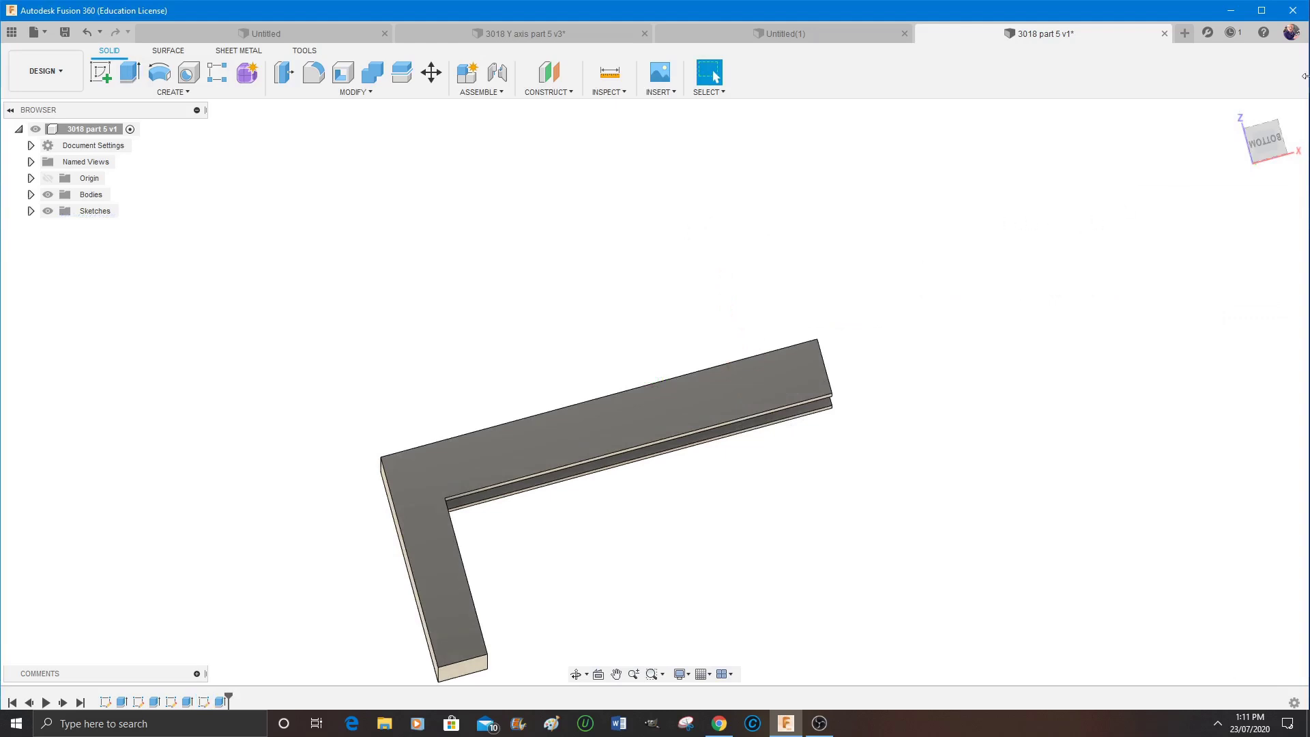
Fillet the two inside corner edges above and below the groove, where the long and short arms meet, with a 10 mm radius
{"action": "mouse_move", "coordinate": [1287, 120]}
{"action": "middle_mouse_down", "text": "shift"}
{"action": "mouse_move", "coordinate": [1269, 140]}
{"action": "mouse_move", "coordinate": [1249, 111]}
{"action": "middle_mouse_up", "text": "shift"}
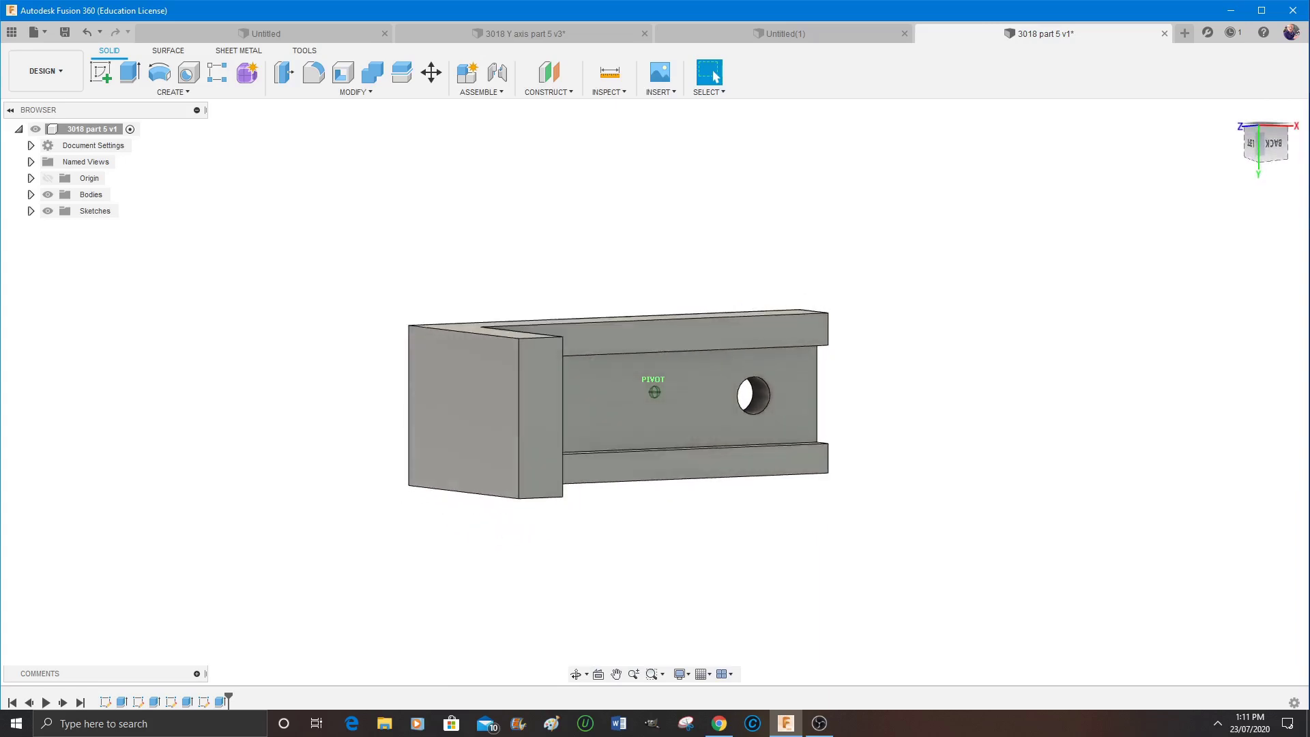
{"action": "left_click", "coordinate": [1270, 143]}
{"action": "middle_click_drag", "start_coordinate": [682, 409], "coordinate": [757, 437], "text": "shift"}
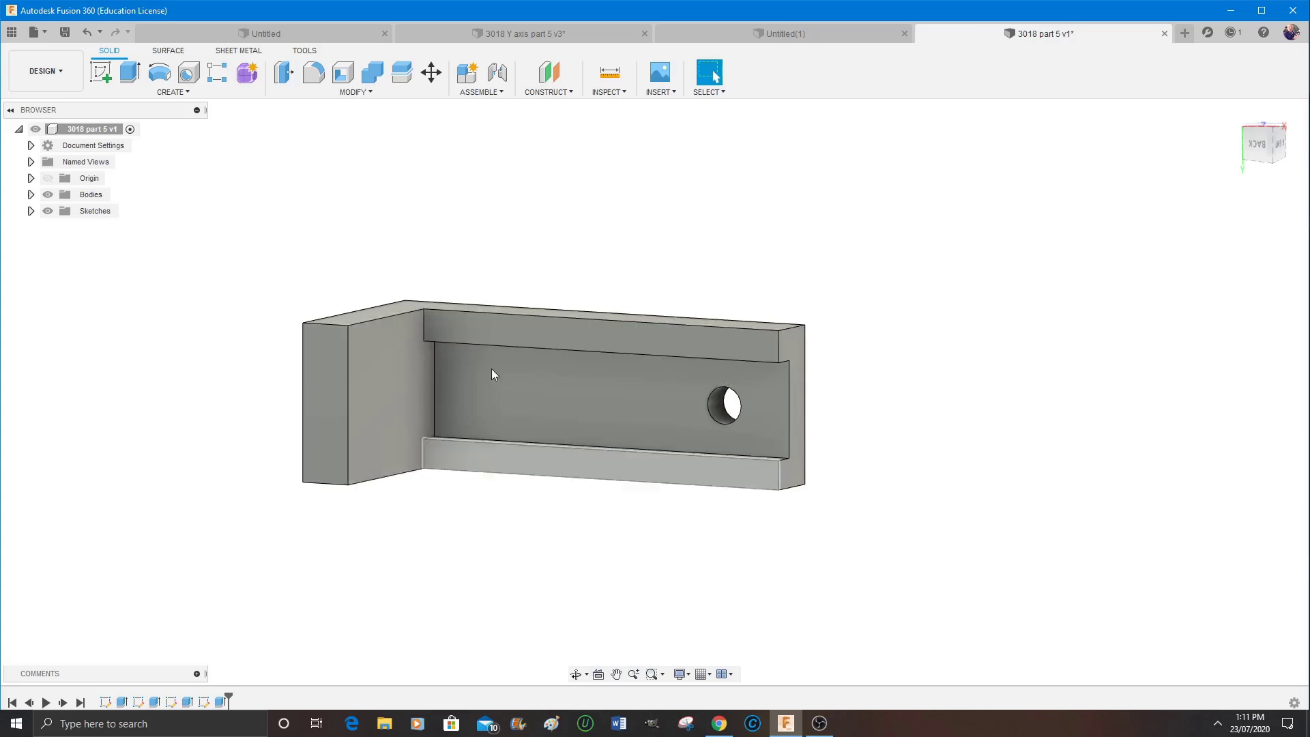
{"action": "left_click", "coordinate": [314, 73]}
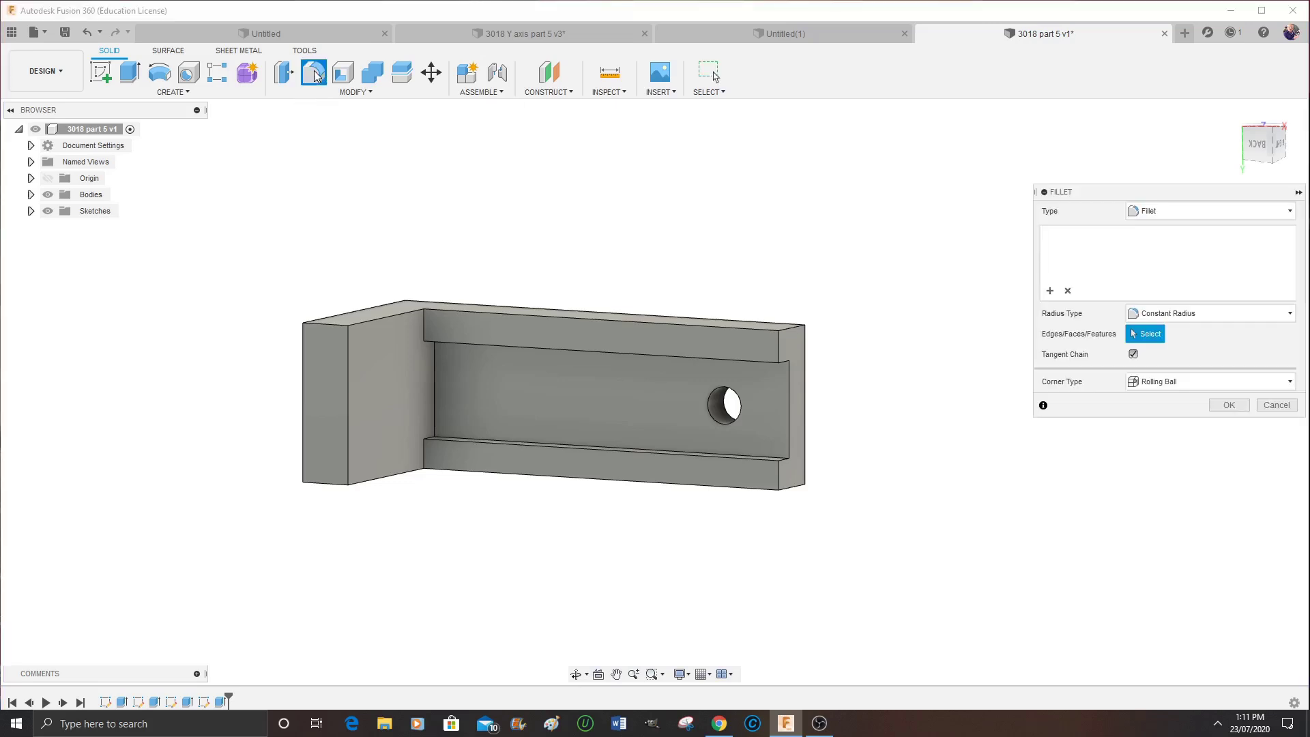
{"action": "left_click", "coordinate": [423, 322]}
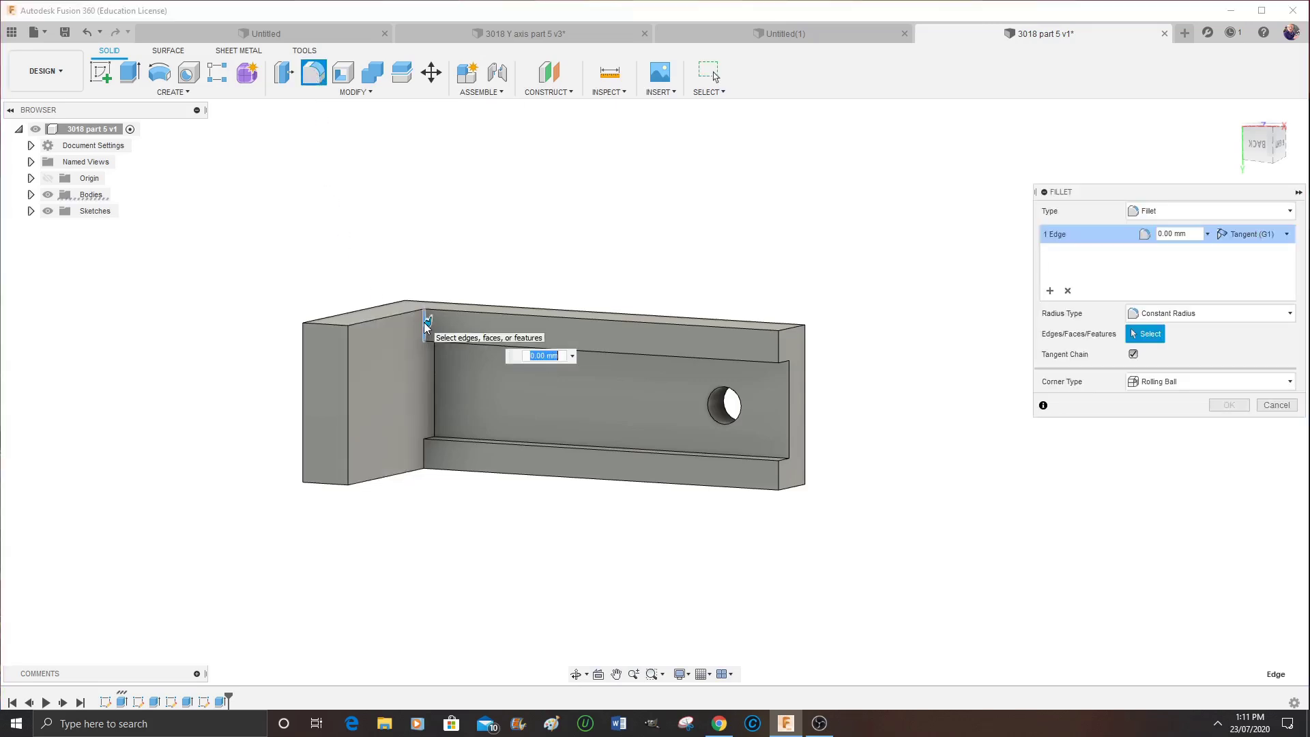
{"action": "left_click", "coordinate": [424, 457]}
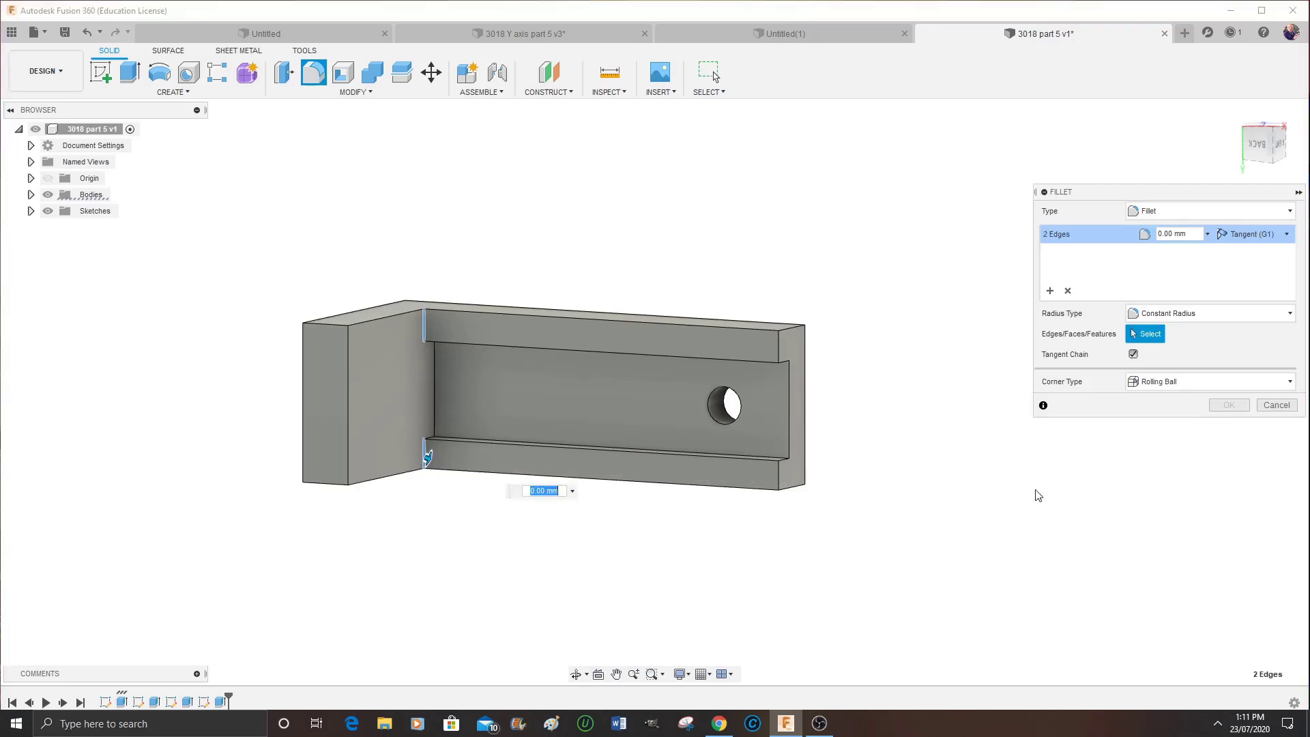
{"action": "left_click", "coordinate": [1160, 234]}
{"action": "type", "text": "10"}
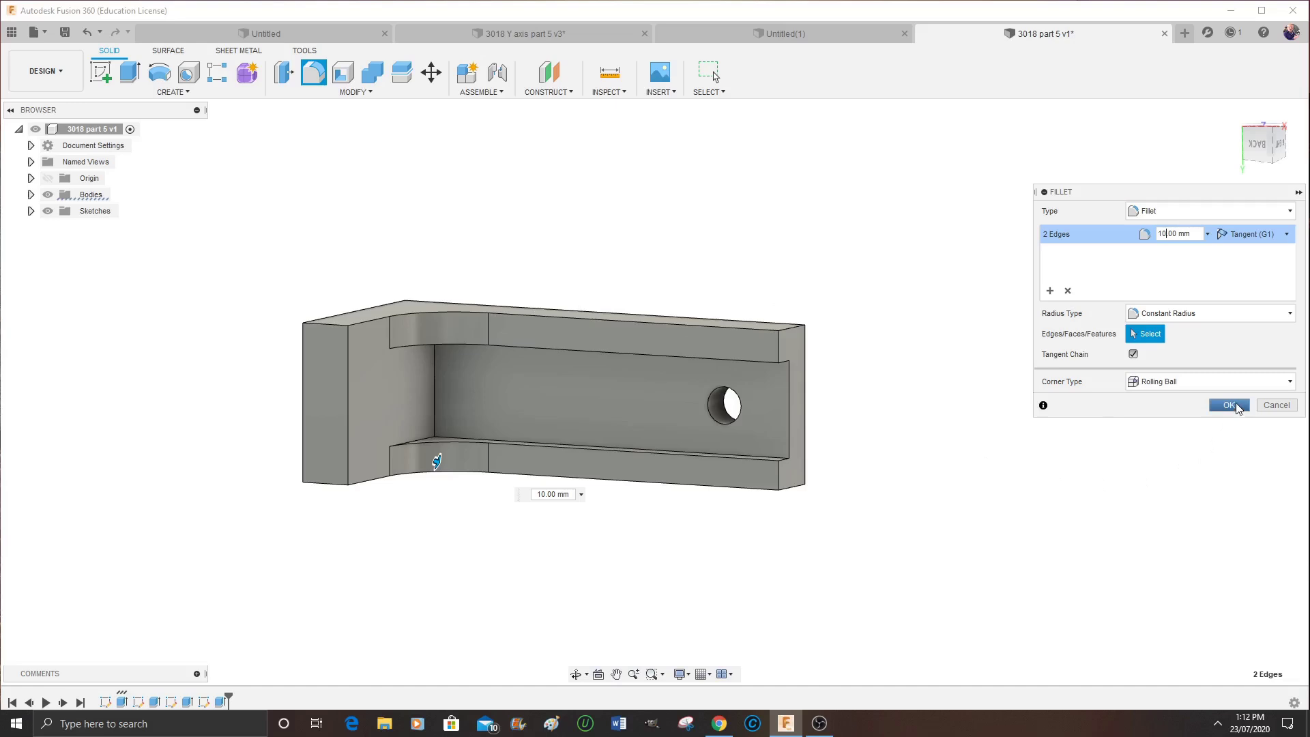
{"action": "left_click", "coordinate": [1227, 405]}
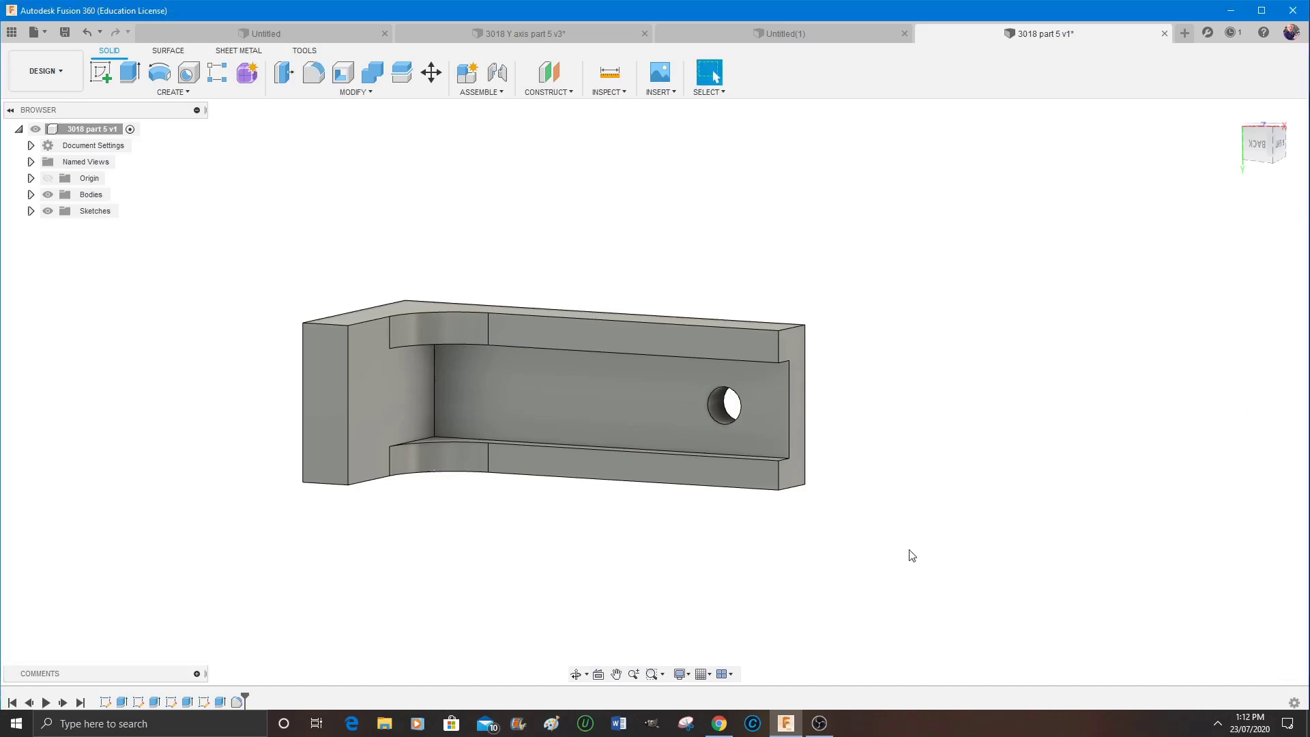
Fillet the groove's inner corner edge, where its floor meets the short arm, with a 3 mm radius
{"action": "left_click", "coordinate": [313, 72]}
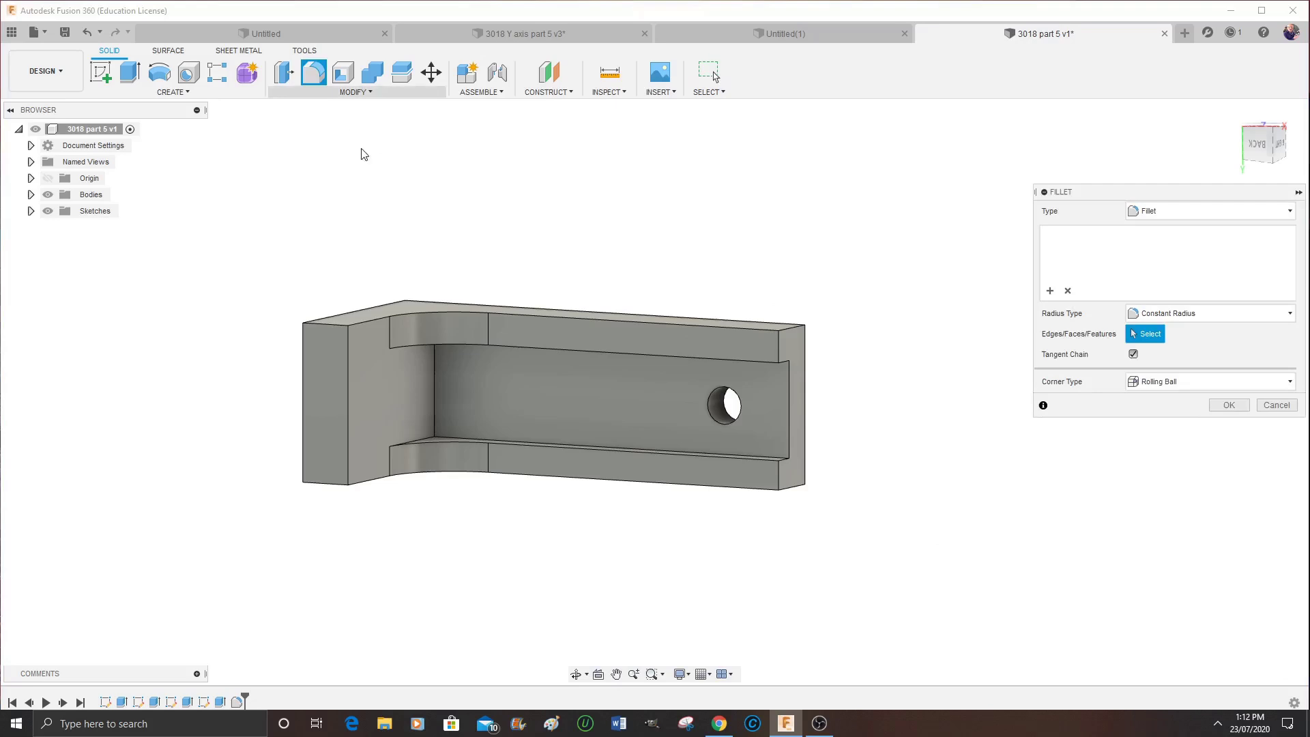
{"action": "left_click", "coordinate": [433, 390]}
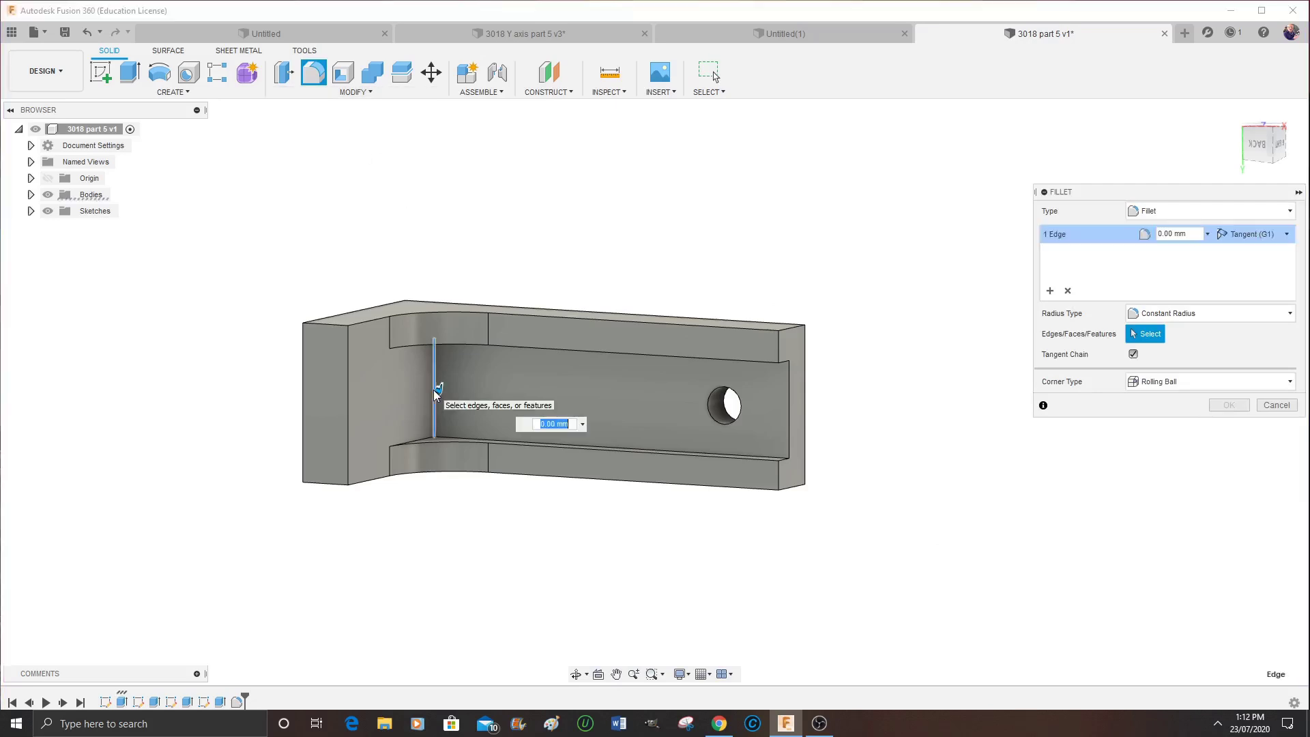
{"action": "left_click", "coordinate": [1162, 234]}
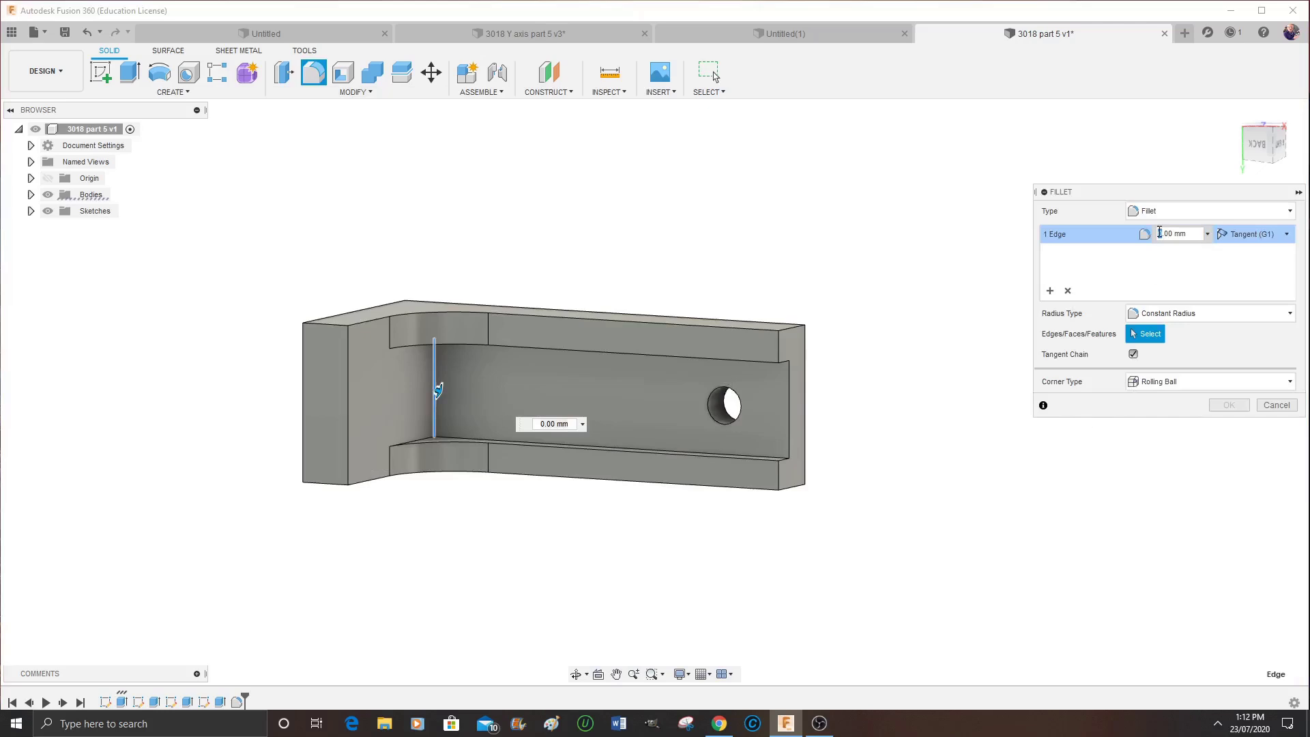
{"action": "key", "text": "BackSpace"}
{"action": "type", "text": "3"}
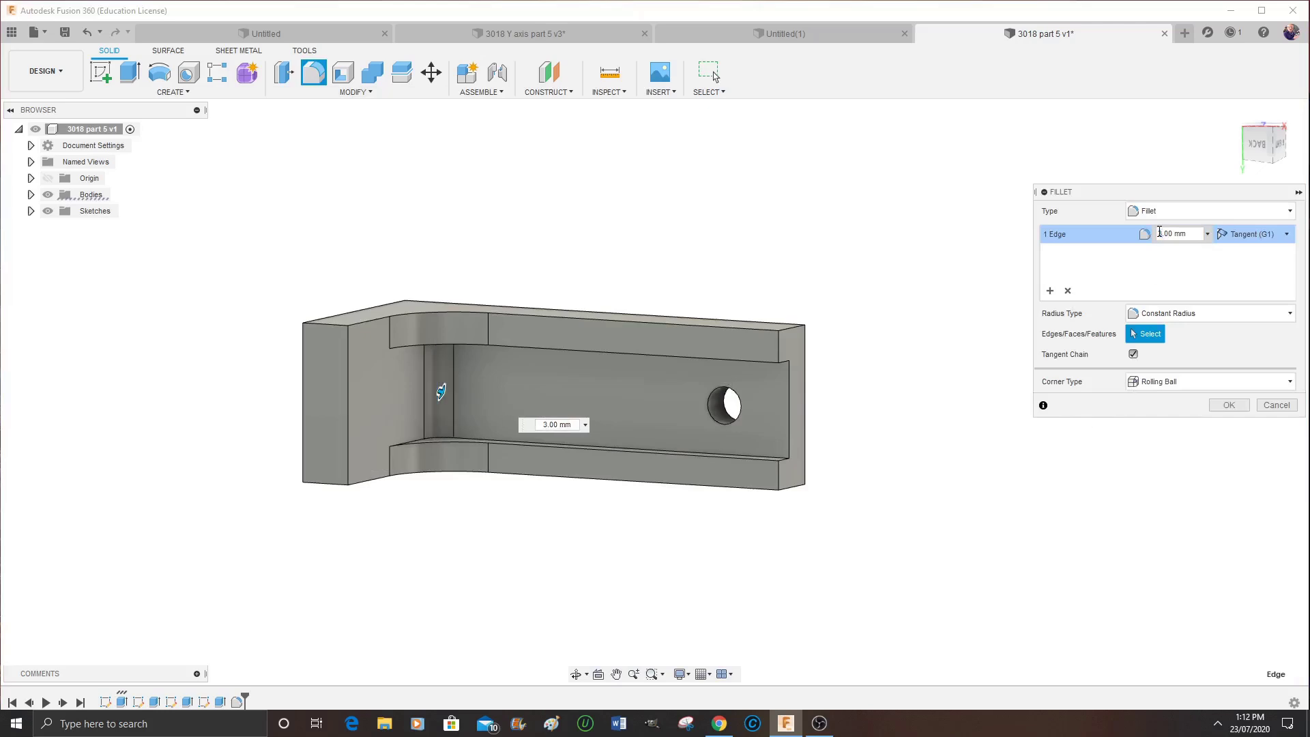
{"action": "left_click", "coordinate": [1229, 406]}
Select for filleting the two inner edges beside the groove at the long arm's free end and the short arm's inner end edge
{"action": "key", "text": "e"}
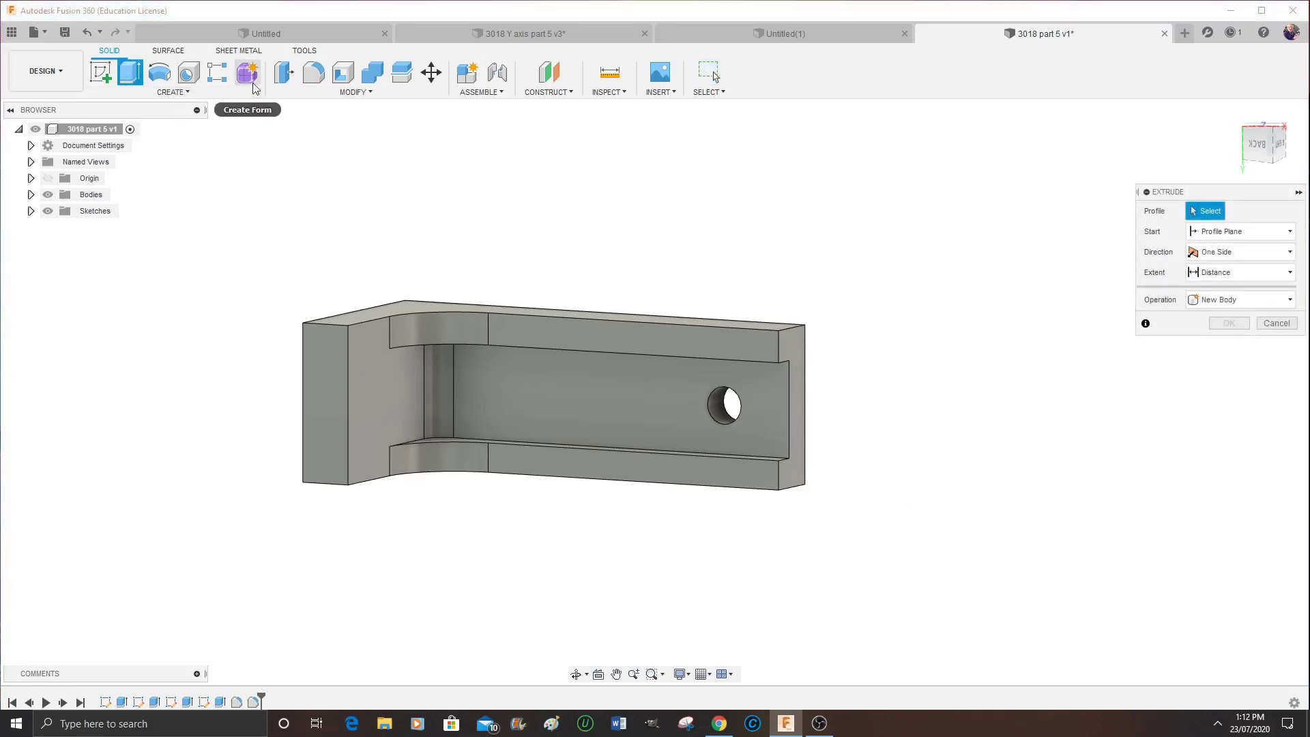
{"action": "left_click", "coordinate": [314, 73]}
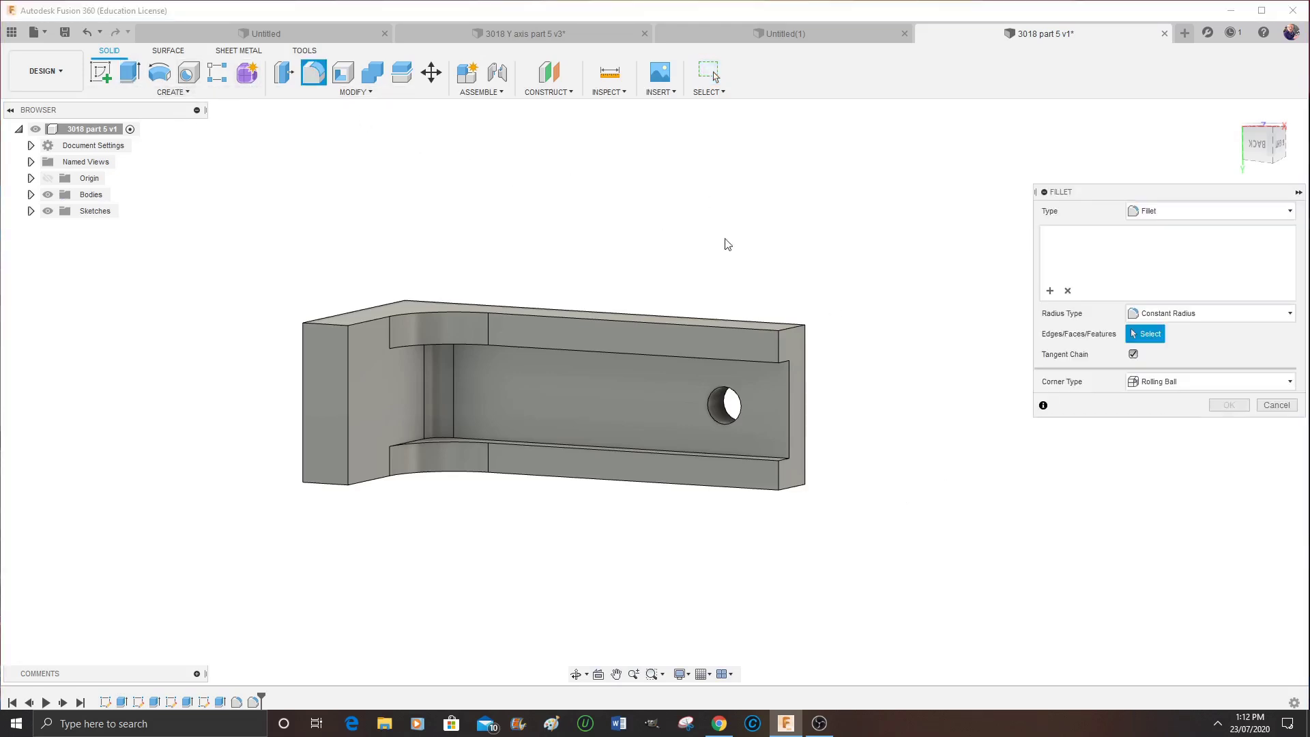
{"action": "left_click", "coordinate": [779, 348]}
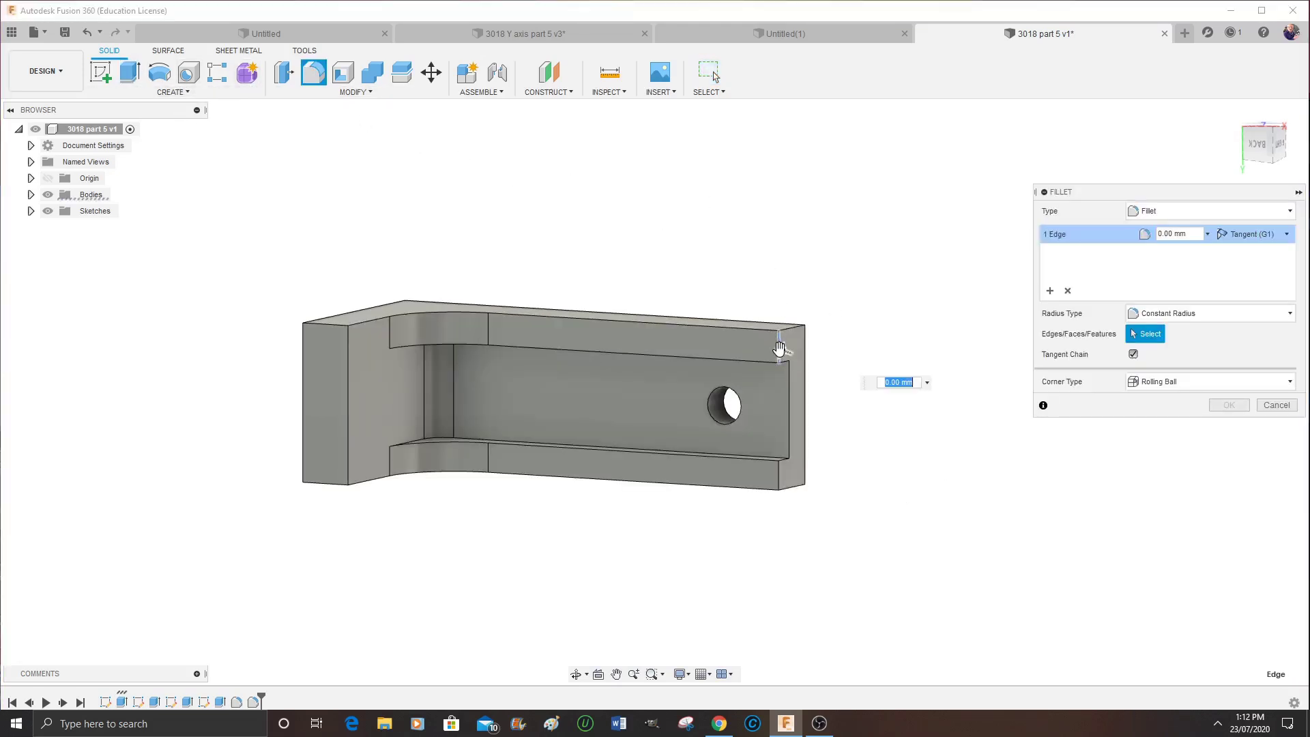
{"action": "left_click", "coordinate": [779, 479]}
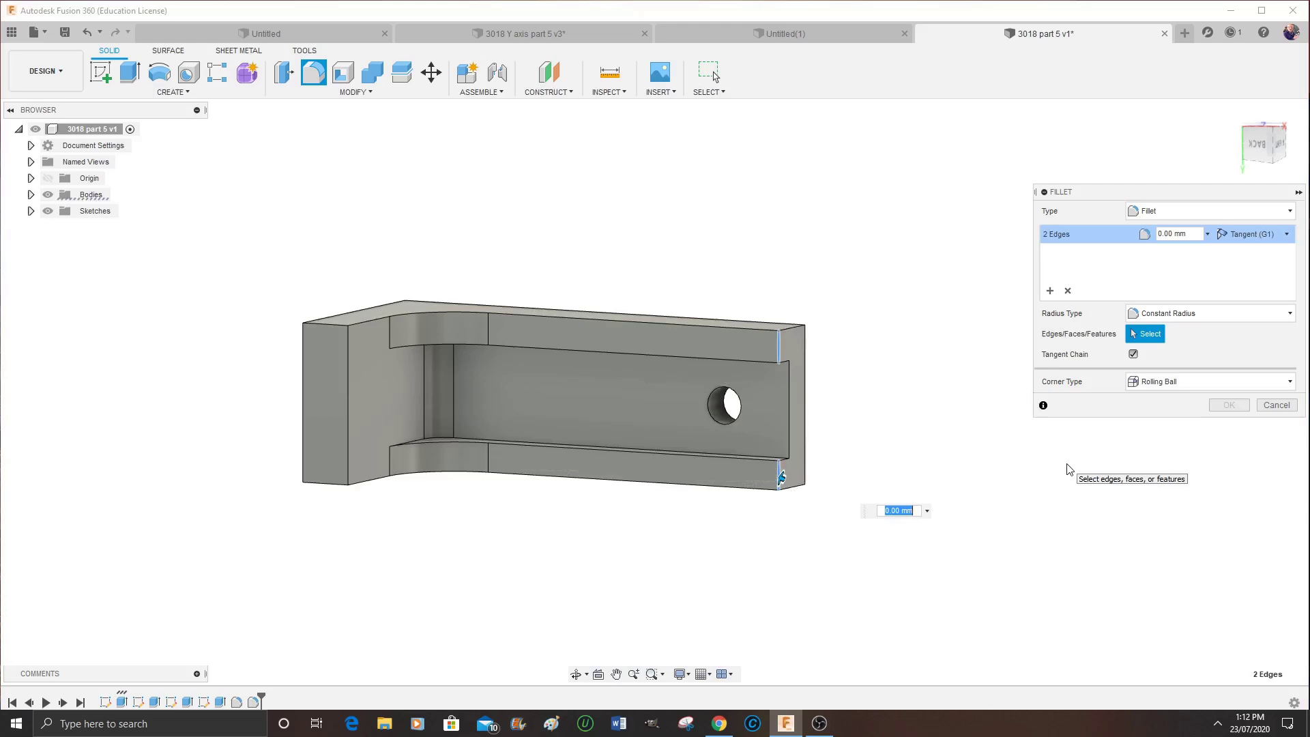
{"action": "left_click", "coordinate": [346, 390]}
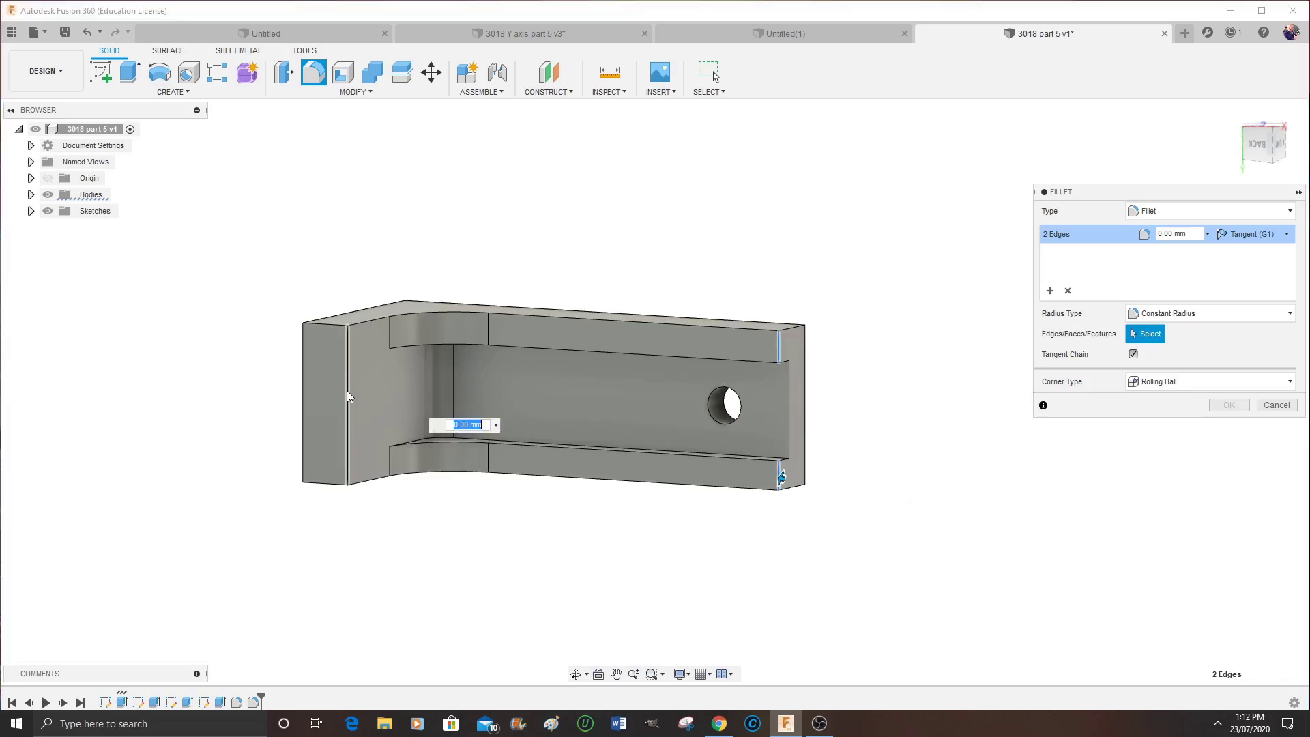